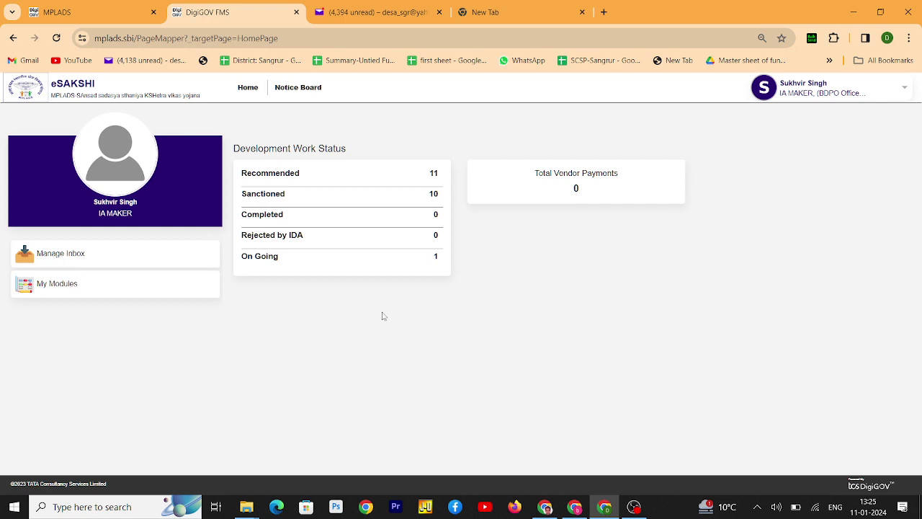
Step: Open the Fund Disbursement (Development Work) form within the Work Management module
{"action": "left_click", "coordinate": [127, 282]}
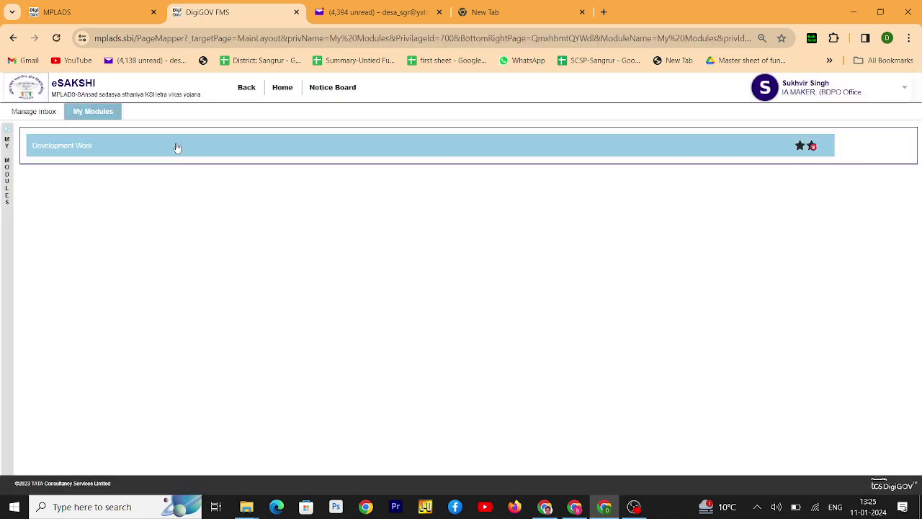
{"action": "left_click", "coordinate": [175, 146]}
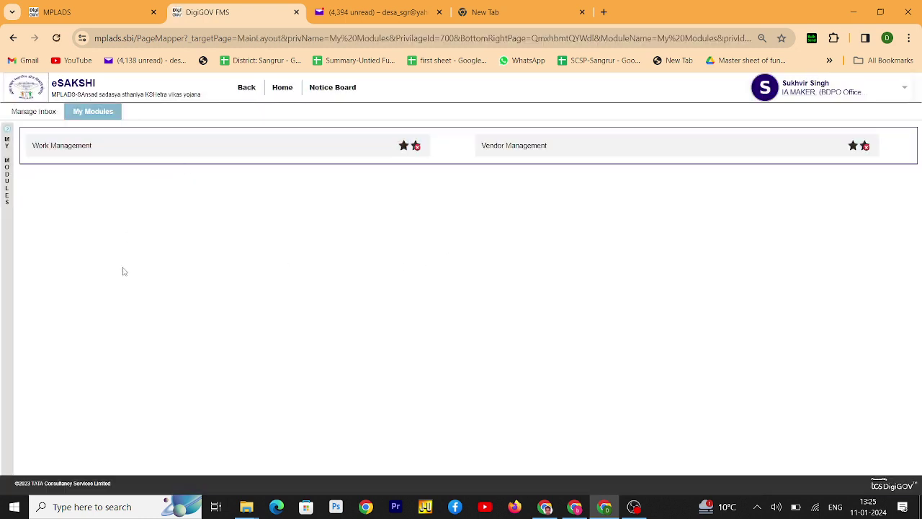
{"action": "left_click", "coordinate": [151, 151]}
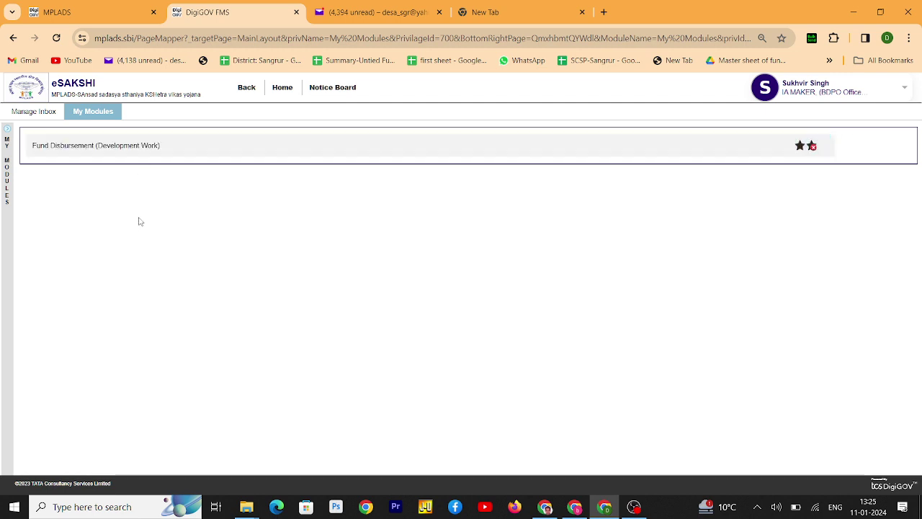
{"action": "left_click", "coordinate": [112, 149]}
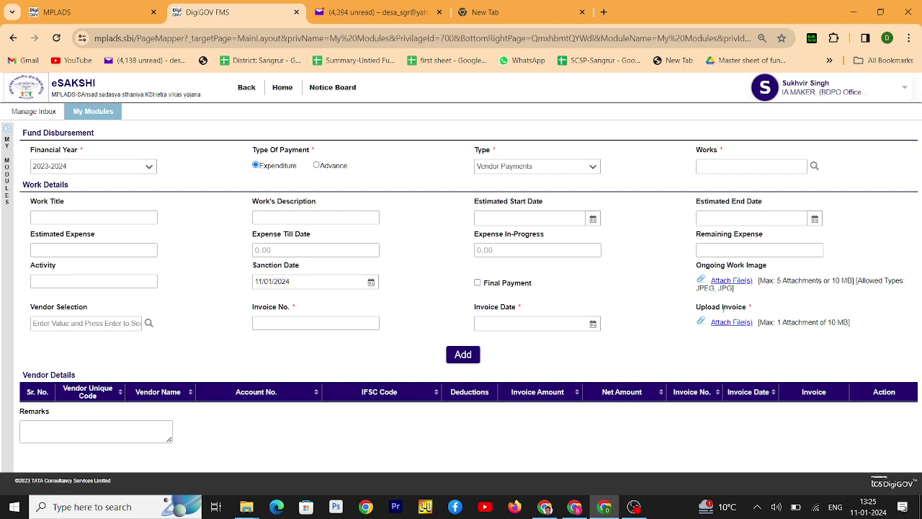
Step: Choose the work "Construction of community centers and community halls" for the fund disbursement
{"action": "left_click", "coordinate": [814, 168]}
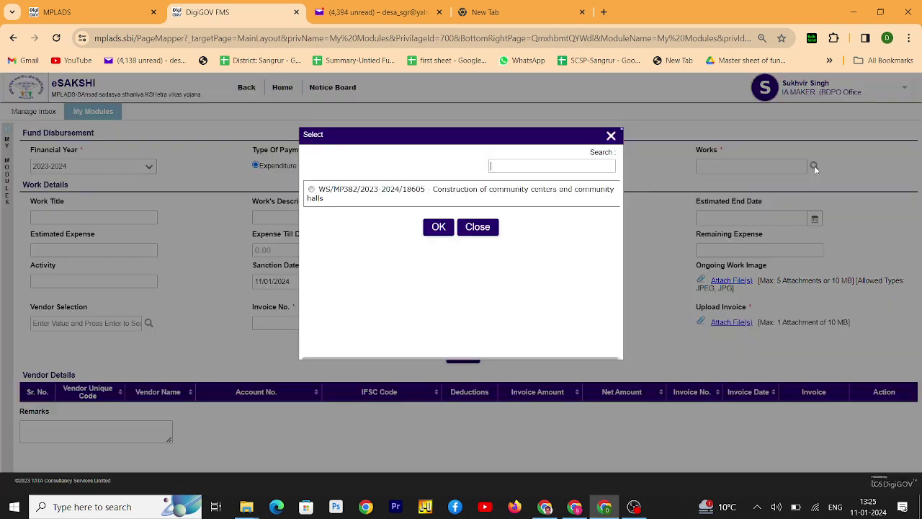
{"action": "left_click", "coordinate": [354, 198]}
{"action": "left_click", "coordinate": [436, 228]}
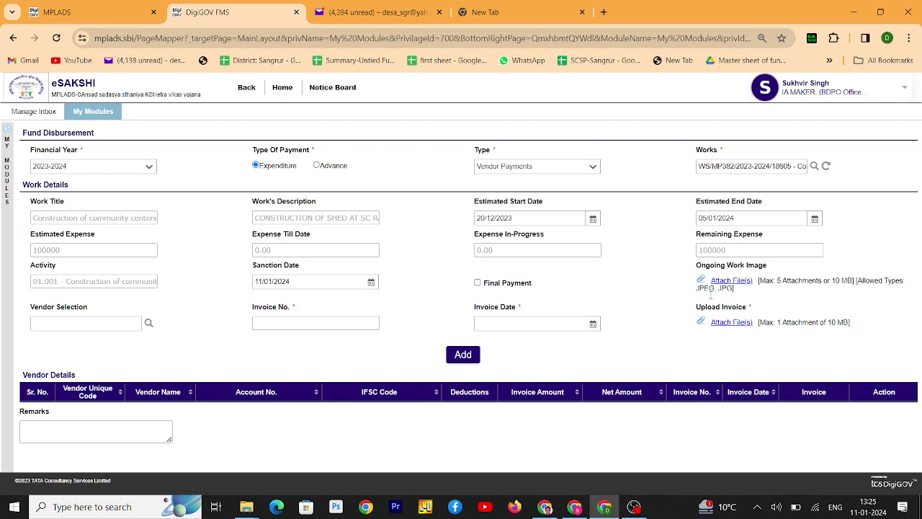
Step: Select SHARMA IRON STORE as the vendor for the payment
{"action": "left_click", "coordinate": [149, 324]}
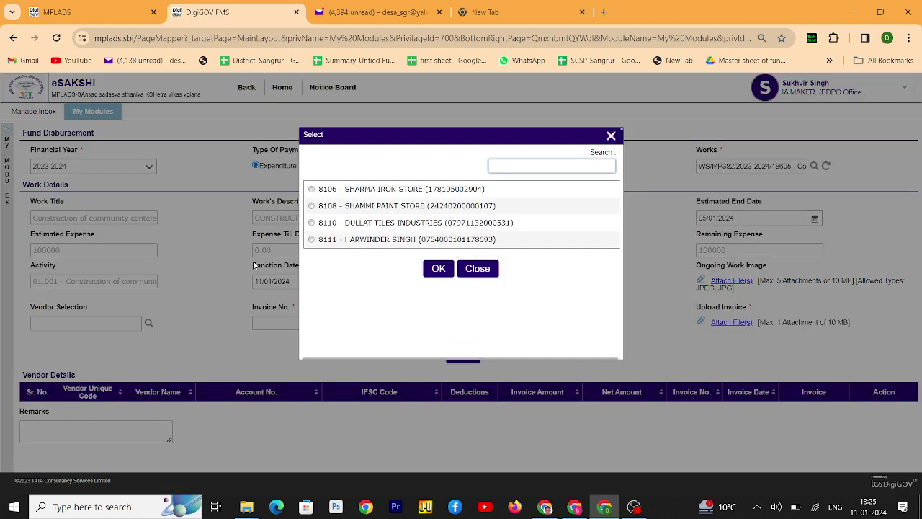
{"action": "left_click", "coordinate": [313, 244]}
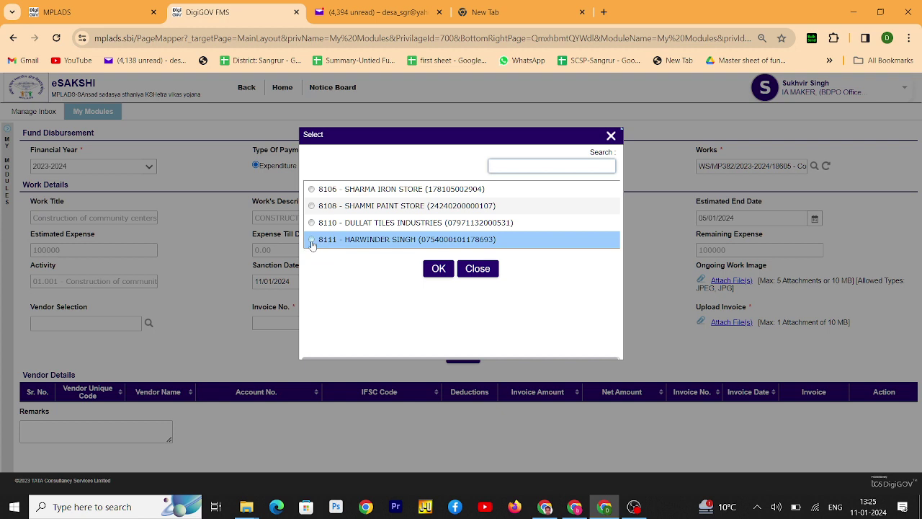
{"action": "left_click", "coordinate": [312, 189]}
{"action": "left_click", "coordinate": [440, 271]}
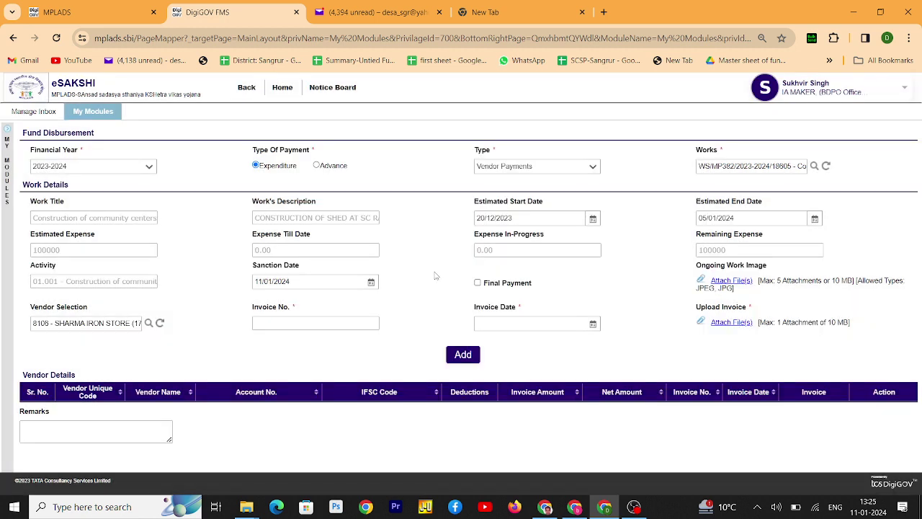
Step: Enter invoice numbers 181, 182 and set the invoice date to 01/01/2024 for the iron store vendor
{"action": "left_click", "coordinate": [336, 324]}
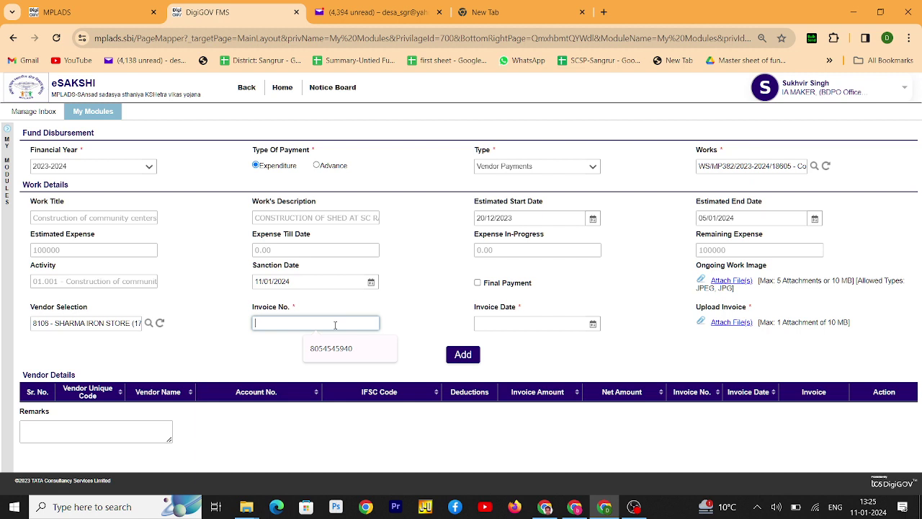
{"action": "type", "text": "181, 182"}
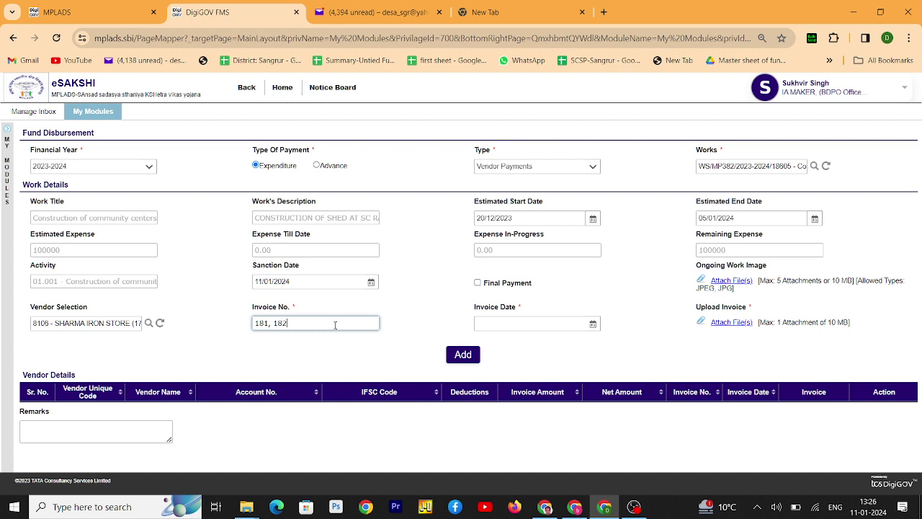
{"action": "key", "text": "Tab"}
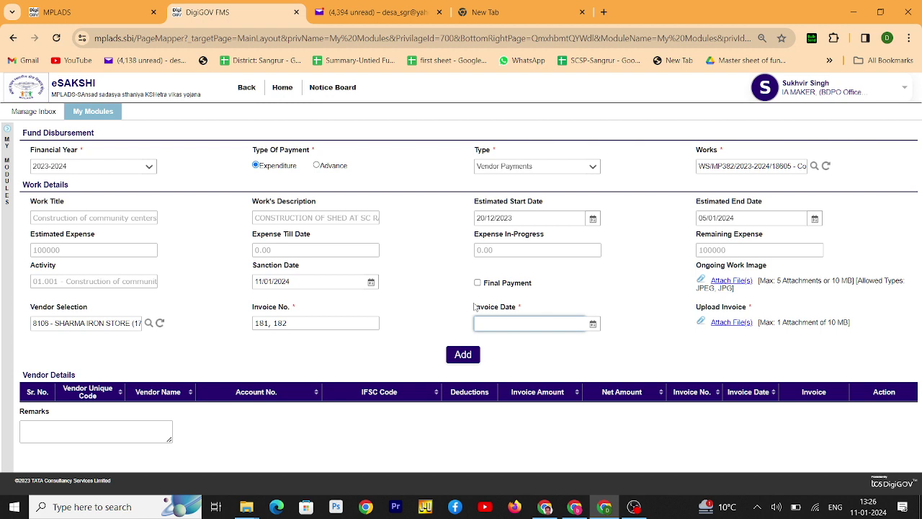
{"action": "left_click", "coordinate": [593, 324]}
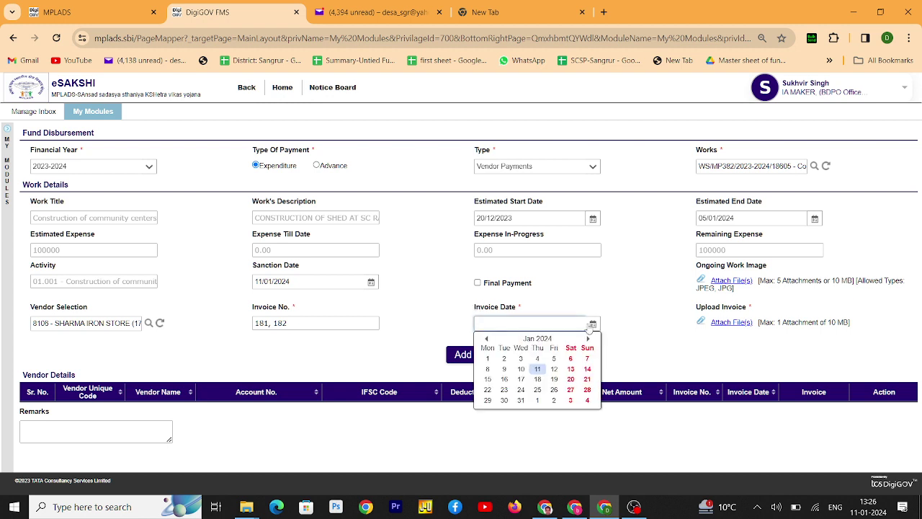
{"action": "left_click", "coordinate": [487, 359]}
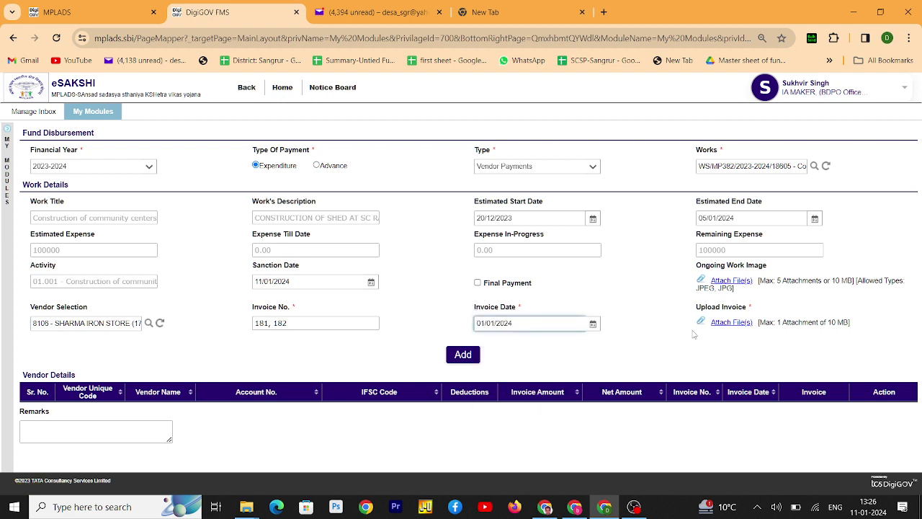
Step: Upload "Sharama iron store.pdf" as the invoice and add the vendor entry to Vendor Details
{"action": "left_click", "coordinate": [734, 324]}
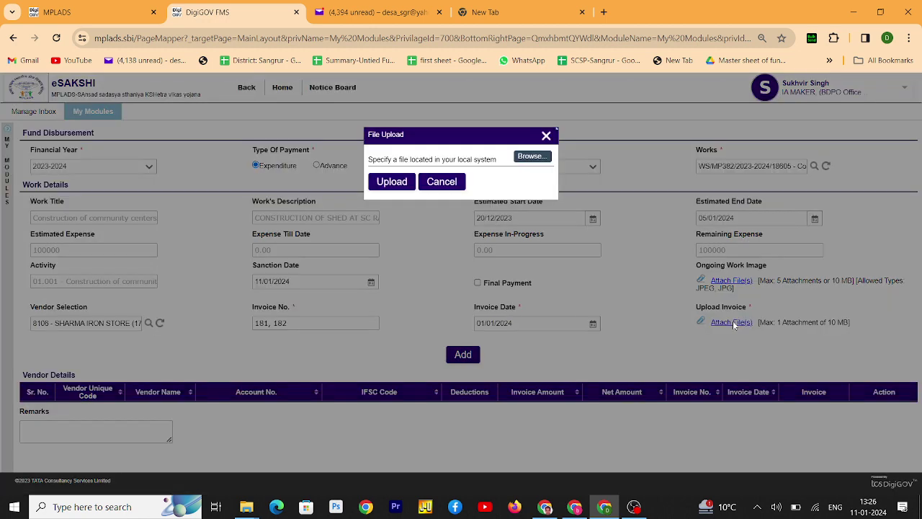
{"action": "left_click", "coordinate": [539, 157]}
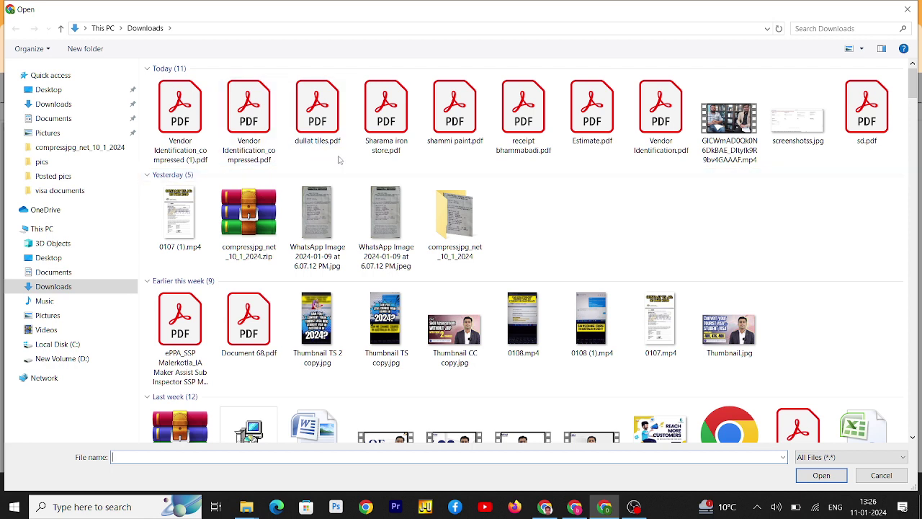
{"action": "left_click", "coordinate": [400, 150]}
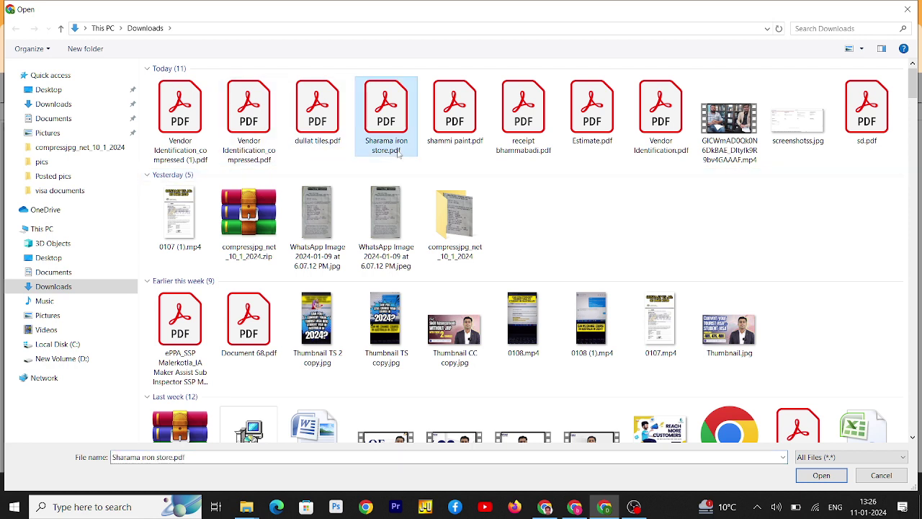
{"action": "left_click", "coordinate": [812, 476]}
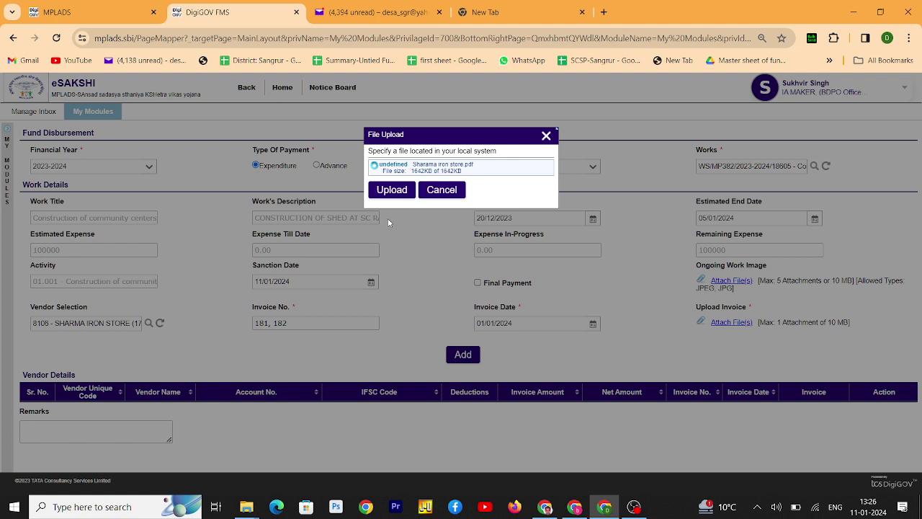
{"action": "left_click", "coordinate": [392, 186]}
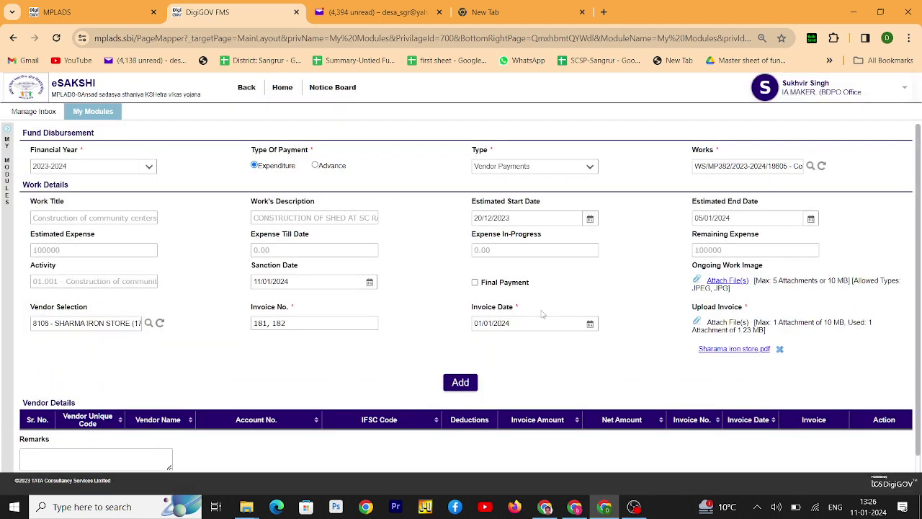
{"action": "left_click", "coordinate": [462, 383]}
Step: Set the iron store's gross amount to 67520 in its deductions, page through the deduction types without entering any, and accept
{"action": "scroll", "coordinate": [467, 360], "scroll_direction": "down", "scroll_amount": 1}
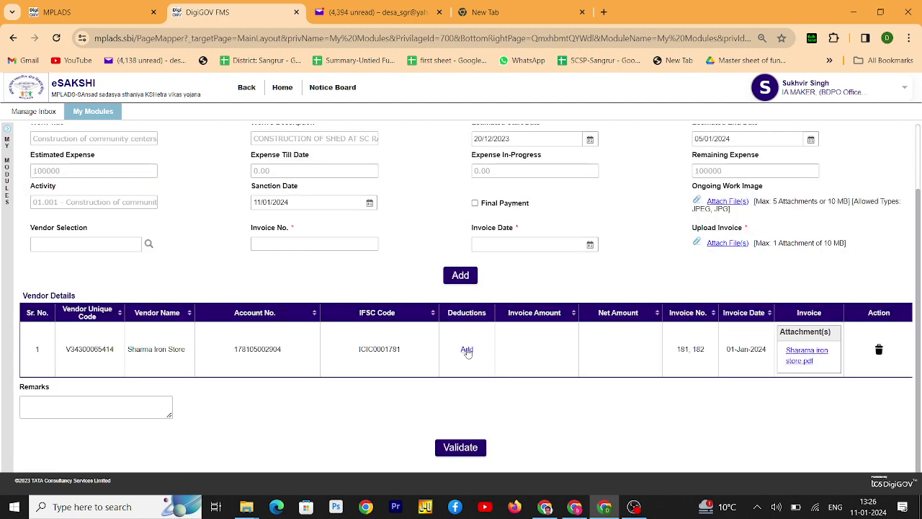
{"action": "left_click", "coordinate": [467, 350]}
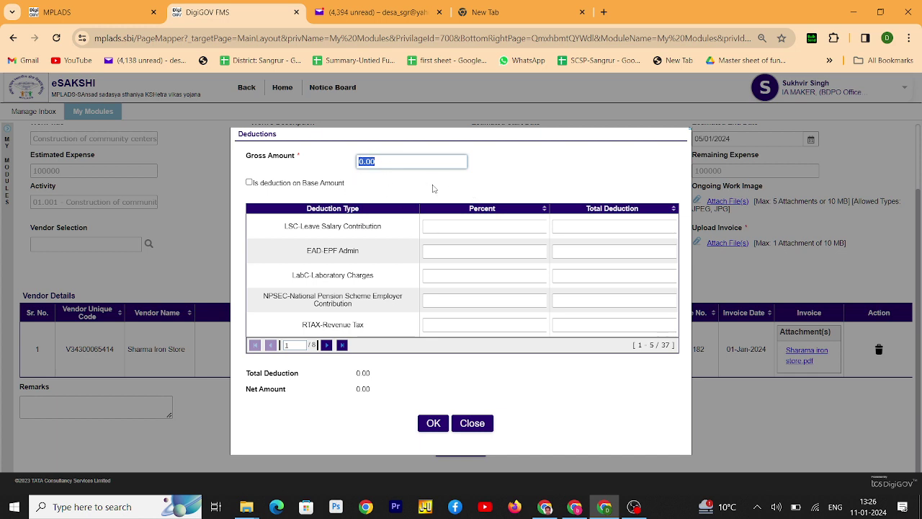
{"action": "type", "text": "67520"}
{"action": "key", "text": "Tab"}
{"action": "left_click", "coordinate": [395, 192]}
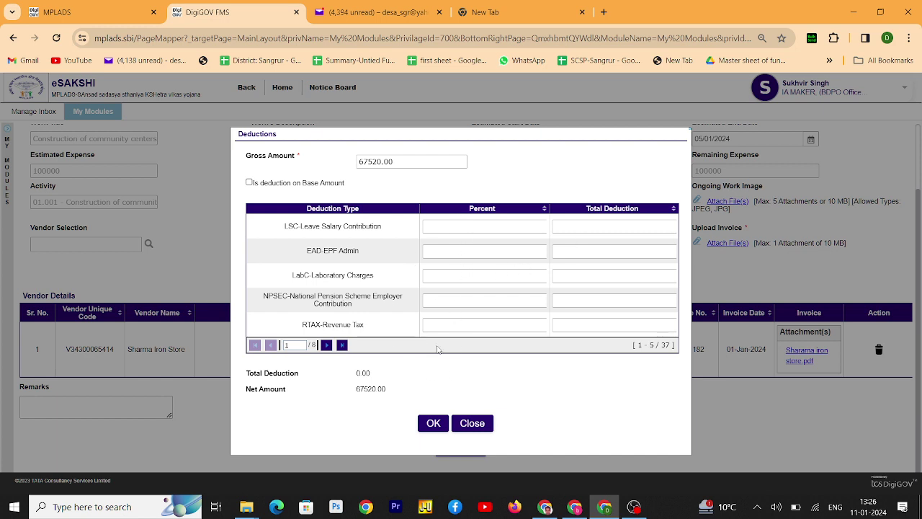
{"action": "left_click", "coordinate": [326, 345]}
{"action": "left_click", "coordinate": [326, 345]}
{"action": "left_click", "coordinate": [327, 345]}
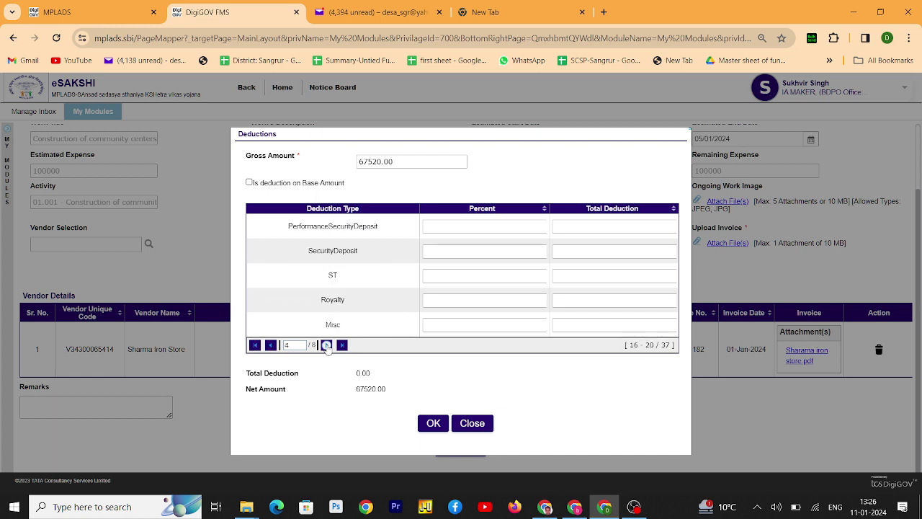
{"action": "left_click", "coordinate": [327, 345]}
{"action": "left_click", "coordinate": [326, 345]}
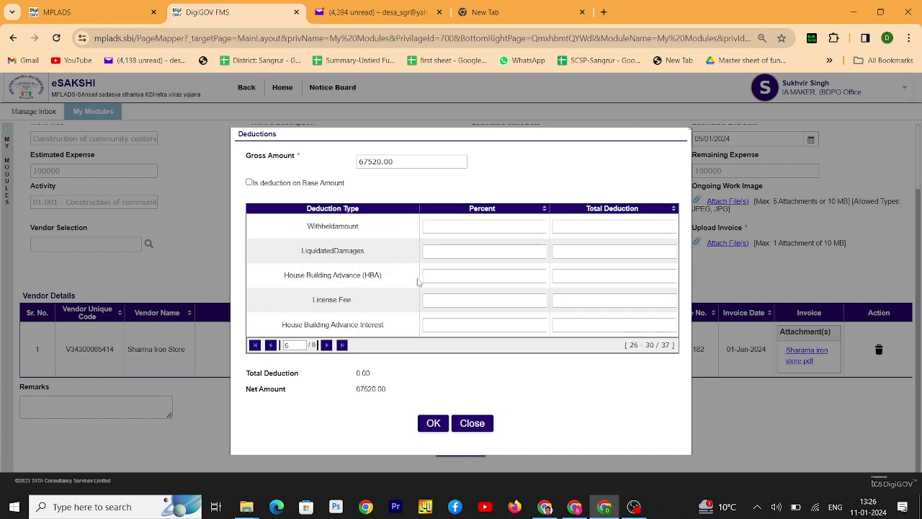
{"action": "left_click", "coordinate": [433, 423]}
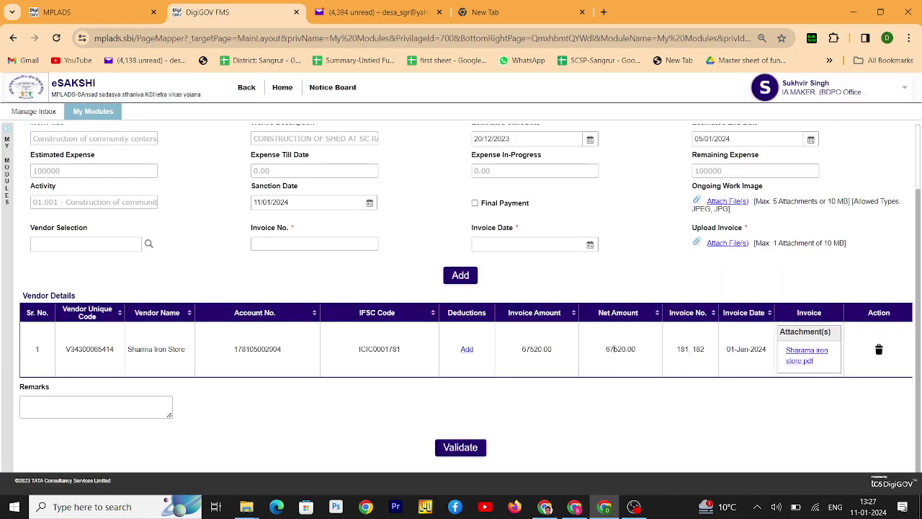
{"action": "left_click_drag", "start_coordinate": [607, 349], "coordinate": [641, 354]}
{"action": "left_click", "coordinate": [638, 360]}
Step: Select SHAMMI PAINT STORE as the next vendor for the payment
{"action": "left_click", "coordinate": [149, 244]}
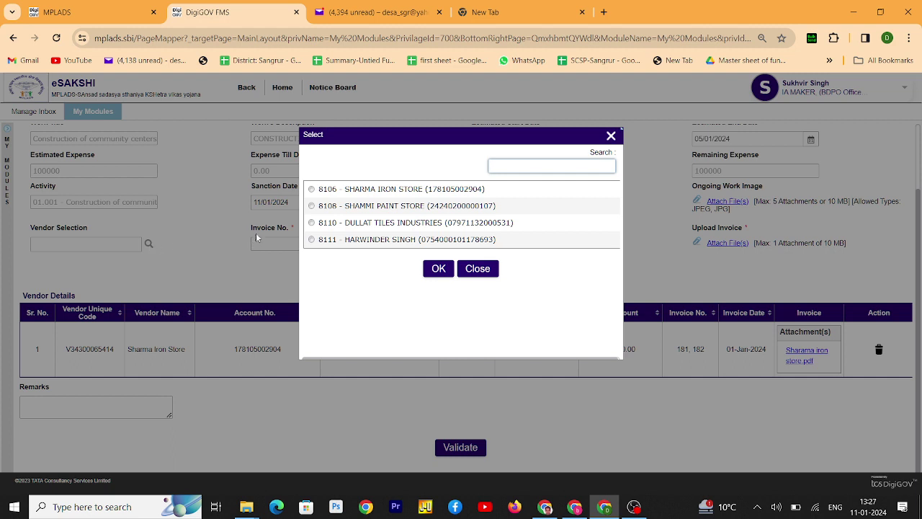
{"action": "left_click", "coordinate": [341, 207]}
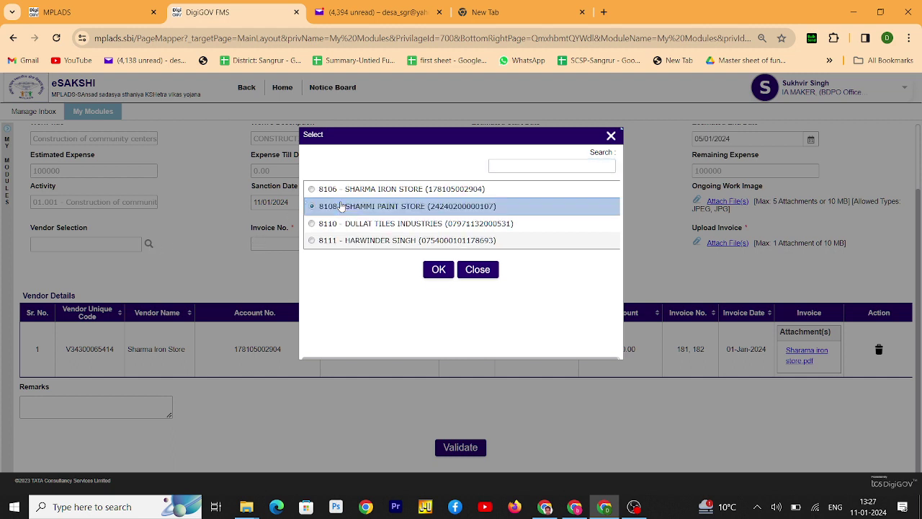
{"action": "left_click", "coordinate": [439, 271]}
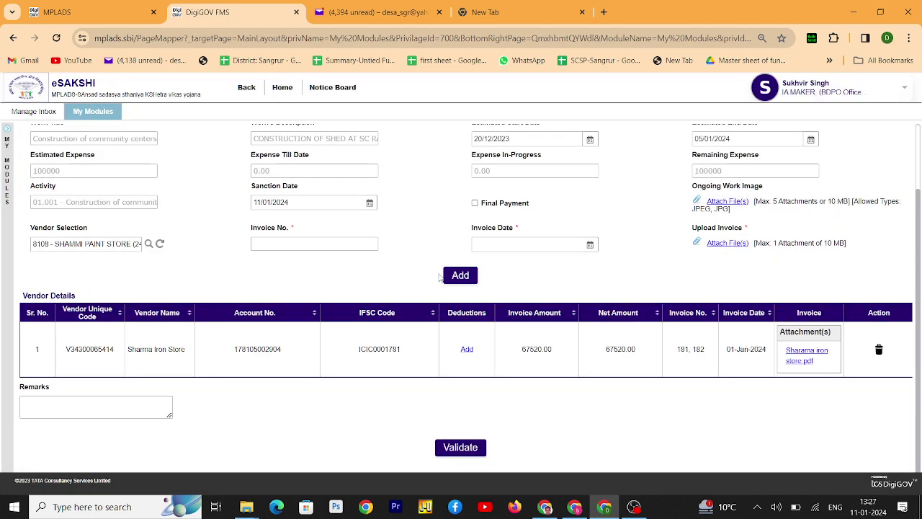
Step: Enter invoice number 735 and set the invoice date to 04/01/2024 for the paint store vendor
{"action": "left_click", "coordinate": [309, 241]}
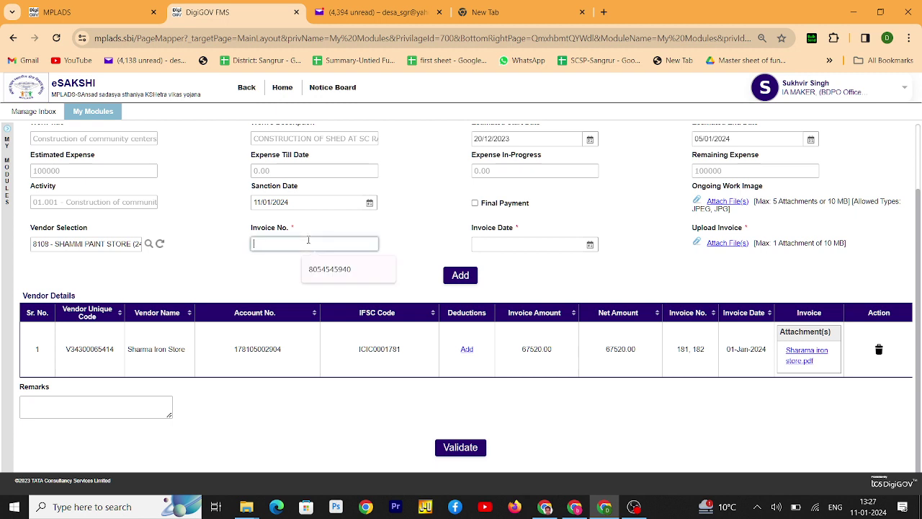
{"action": "type", "text": "7"}
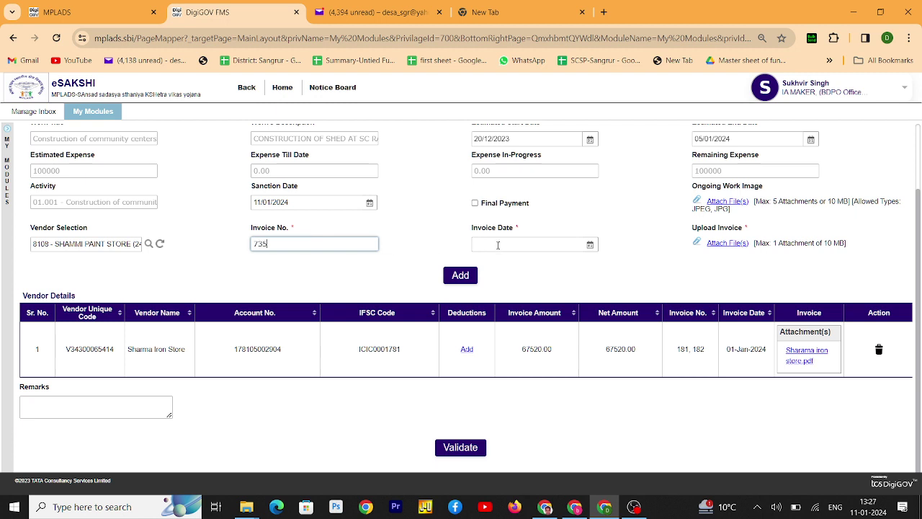
{"action": "type", "text": "35"}
{"action": "left_click", "coordinate": [590, 245]}
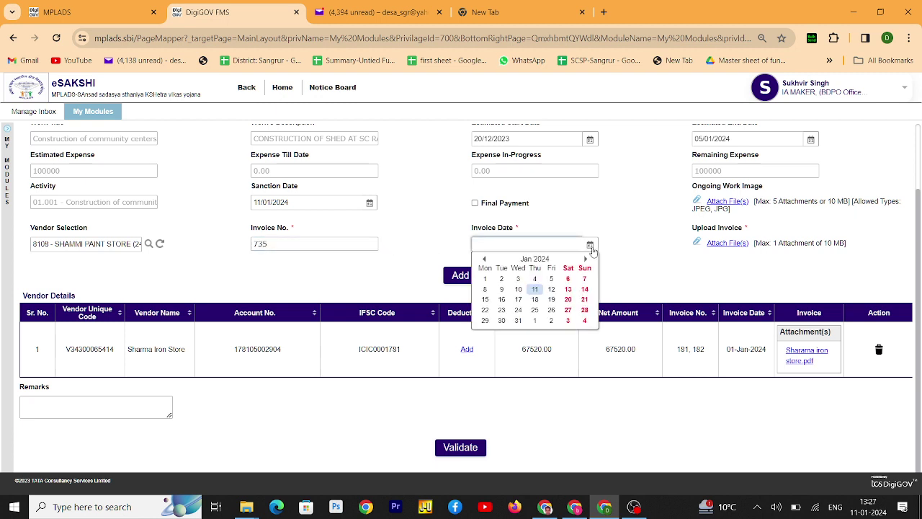
{"action": "left_click", "coordinate": [533, 281]}
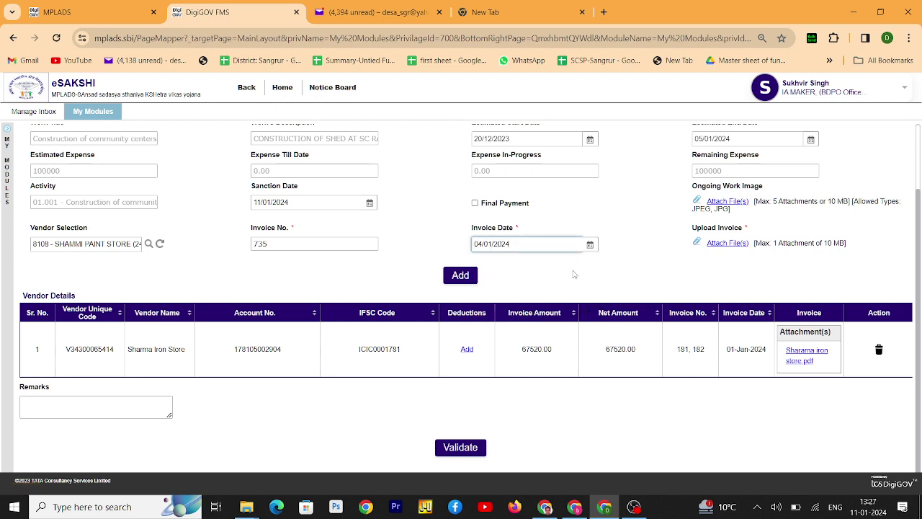
Step: Upload "shammi paint.pdf" as the invoice and add the paint store entry to Vendor Details
{"action": "left_click", "coordinate": [725, 245]}
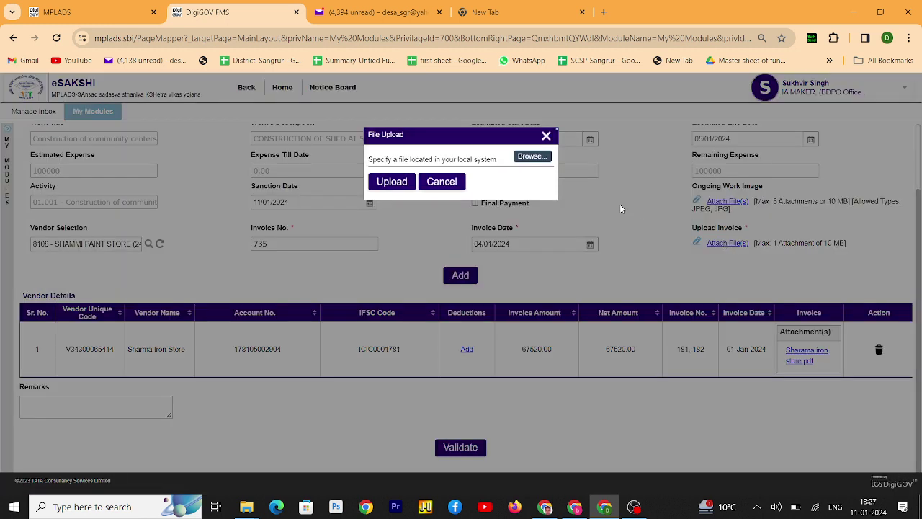
{"action": "left_click", "coordinate": [532, 156]}
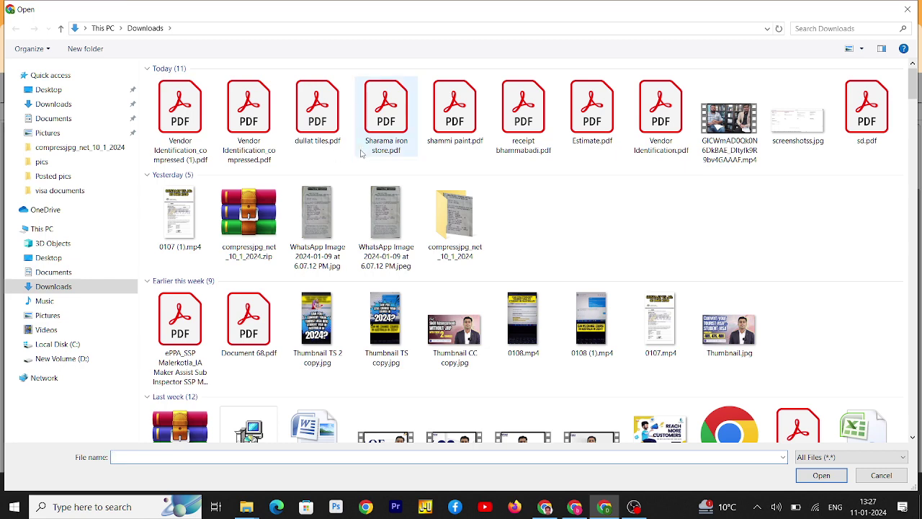
{"action": "left_click", "coordinate": [453, 123]}
{"action": "left_click", "coordinate": [807, 477]}
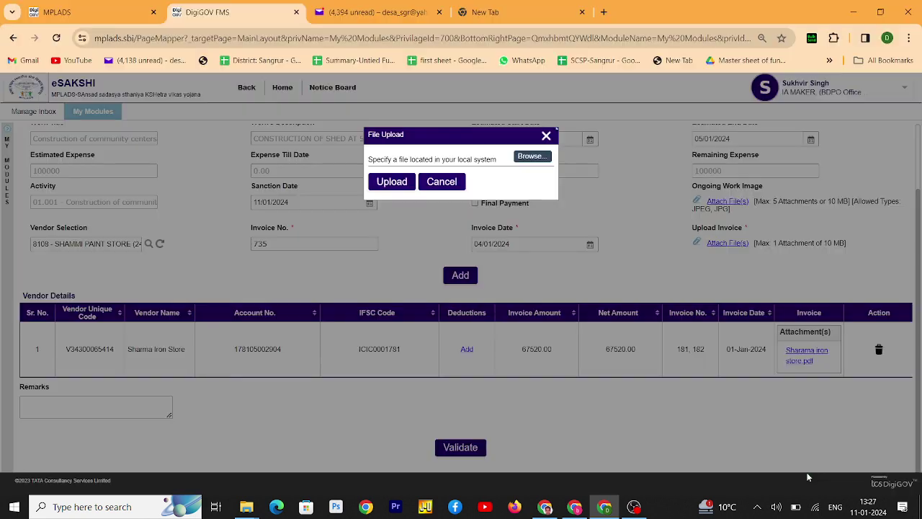
{"action": "left_click", "coordinate": [395, 192]}
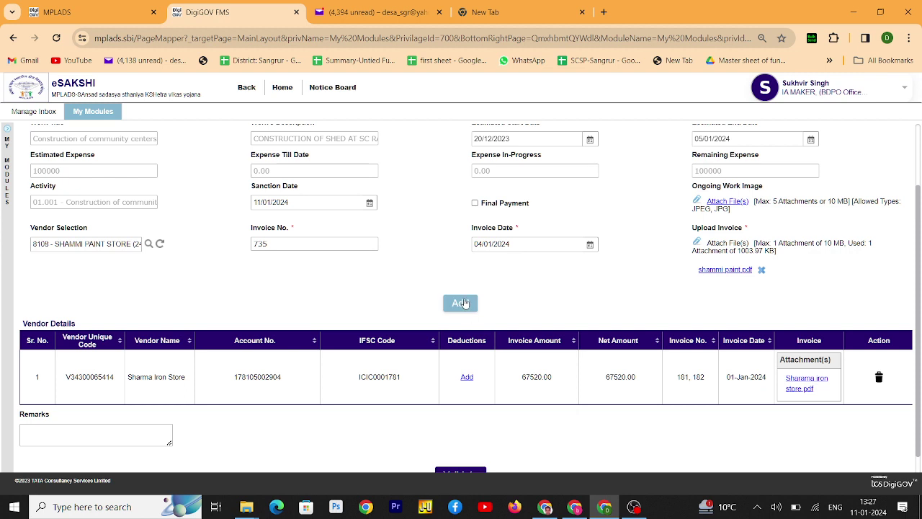
{"action": "left_click", "coordinate": [464, 303]}
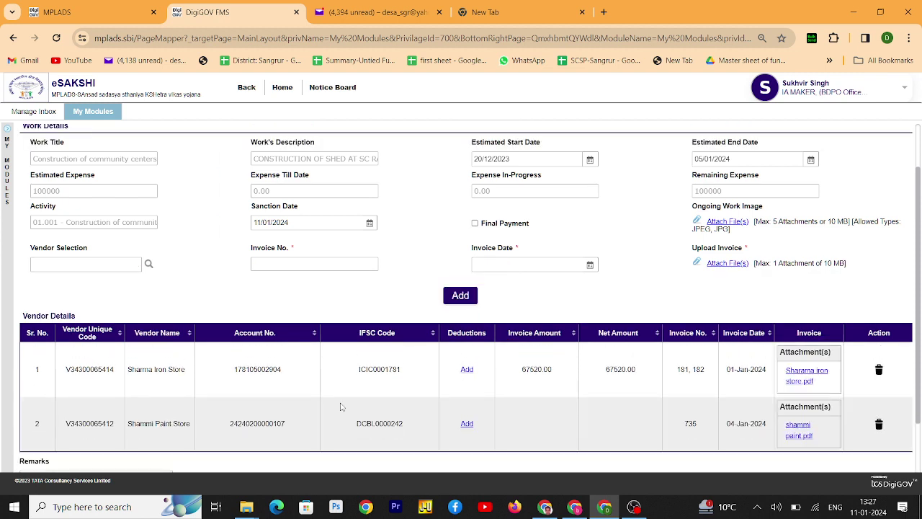
Step: Set the paint store's gross amount to 4350 in its deductions and accept without entering any deduction
{"action": "left_click", "coordinate": [467, 425]}
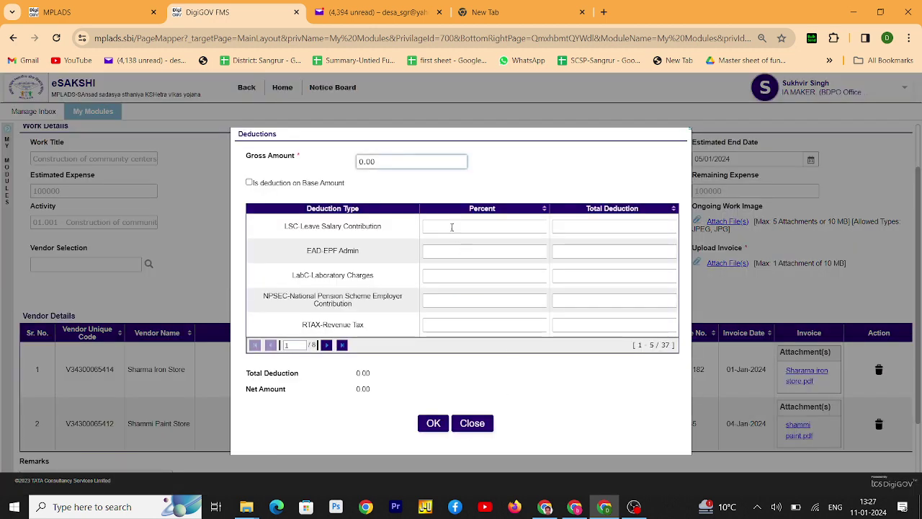
{"action": "left_click_drag", "start_coordinate": [395, 166], "coordinate": [304, 171]}
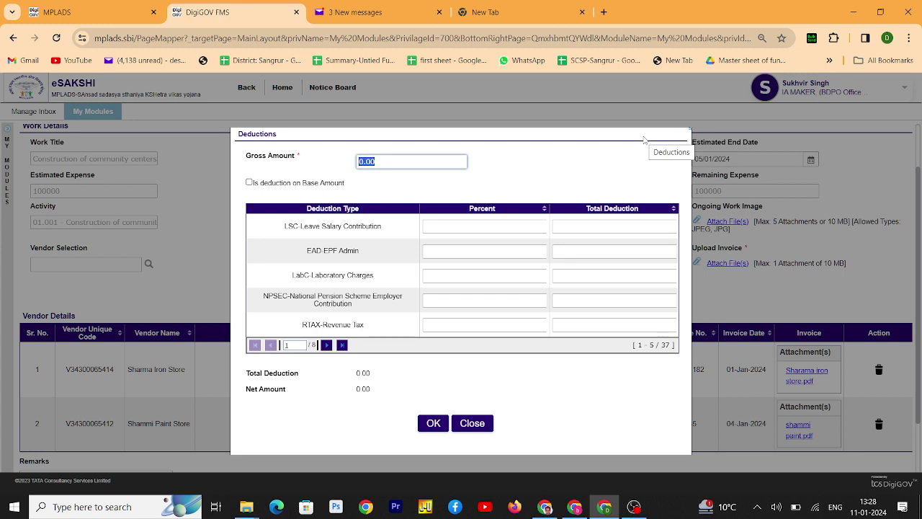
{"action": "type", "text": "43"}
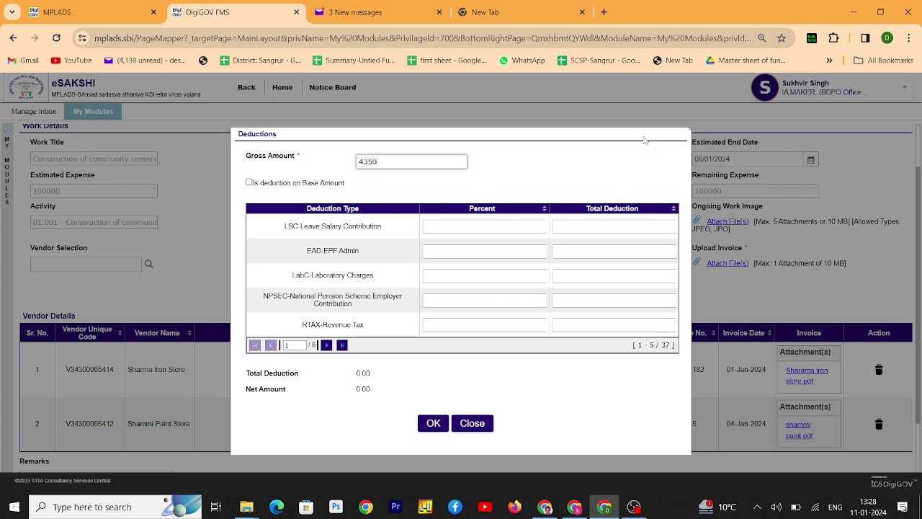
{"action": "type", "text": "50"}
{"action": "key", "text": "Tab"}
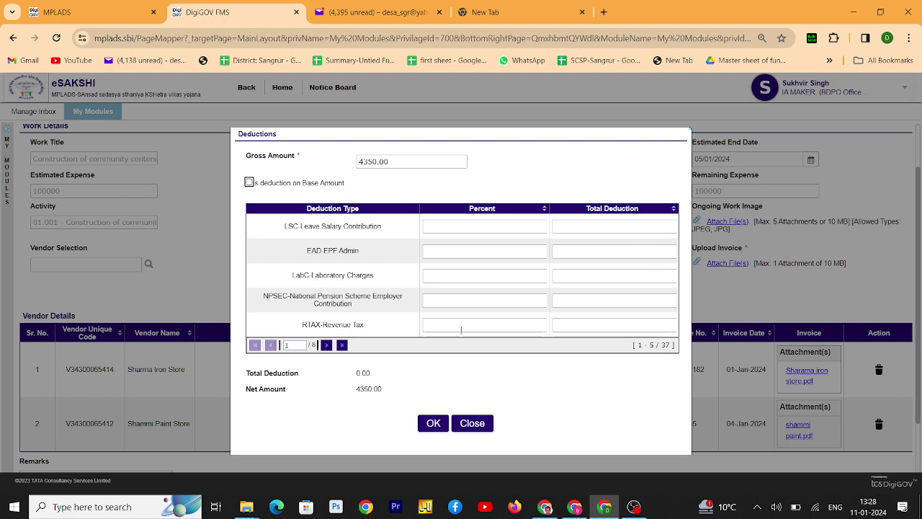
{"action": "left_click", "coordinate": [433, 423]}
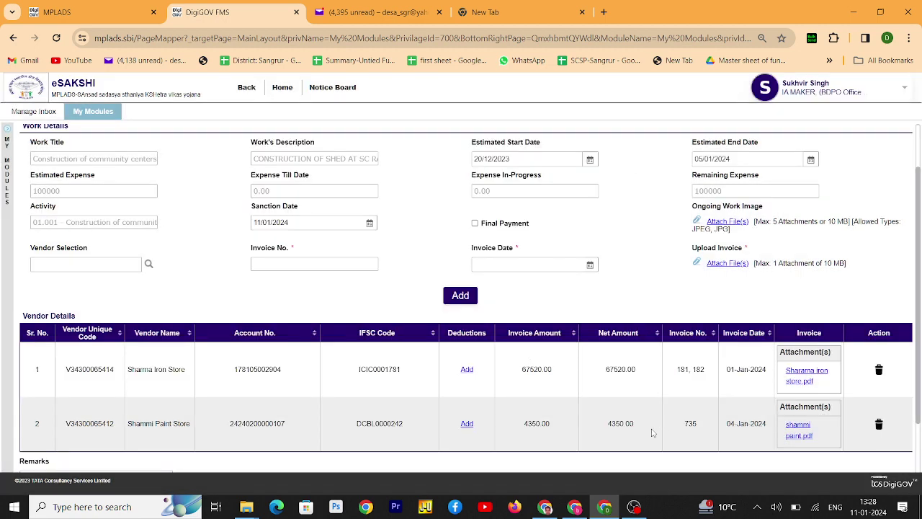
Step: Select DULLAT TILES INDUSTRIES as the next vendor for the payment
{"action": "scroll", "coordinate": [653, 432], "scroll_direction": "down", "scroll_amount": 1}
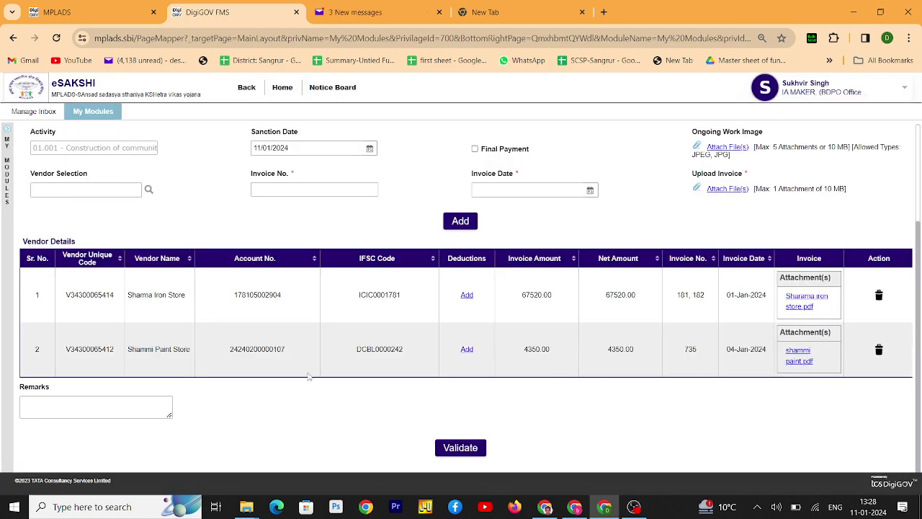
{"action": "scroll", "coordinate": [309, 377], "scroll_direction": "up", "scroll_amount": 2}
{"action": "left_click", "coordinate": [147, 325]}
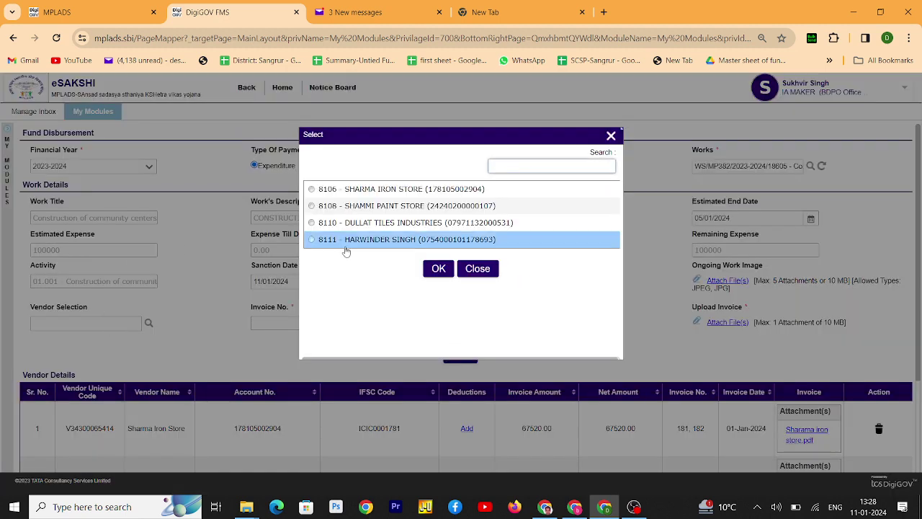
{"action": "left_click", "coordinate": [360, 223]}
{"action": "left_click", "coordinate": [439, 269]}
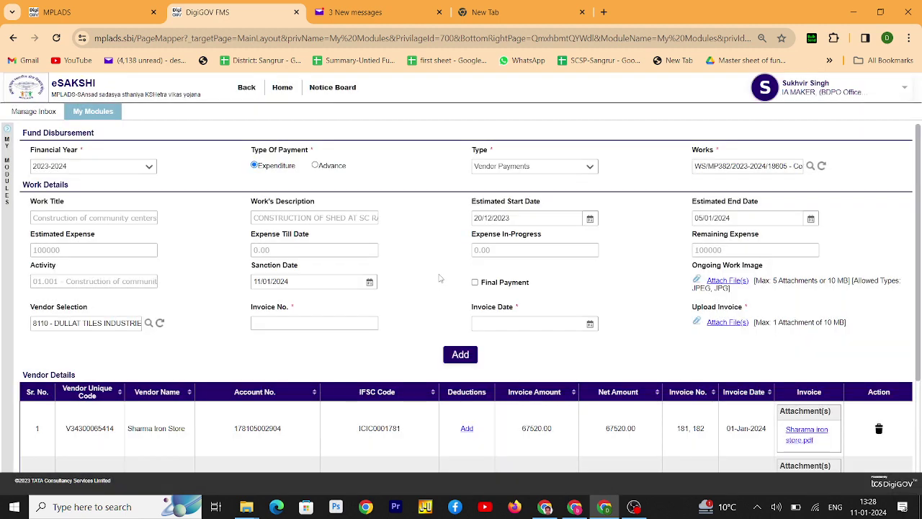
Step: Enter invoice number 306 and set the invoice date to 05/01/2024 for the tiles vendor
{"action": "left_click", "coordinate": [322, 324]}
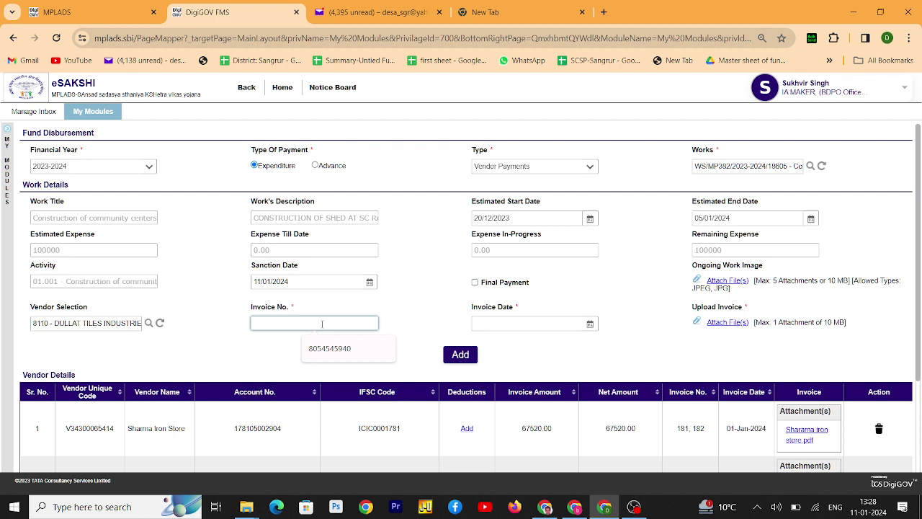
{"action": "type", "text": "306"}
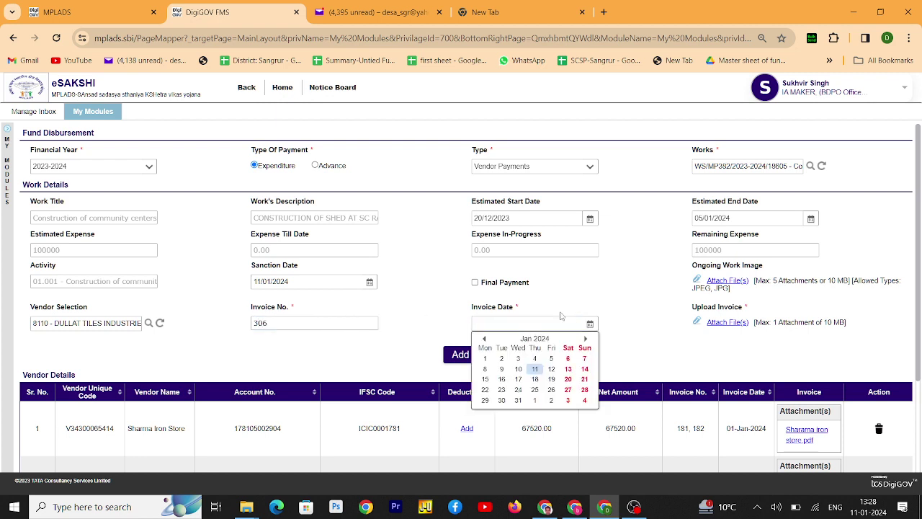
{"action": "left_click", "coordinate": [589, 324]}
{"action": "left_click", "coordinate": [551, 358]}
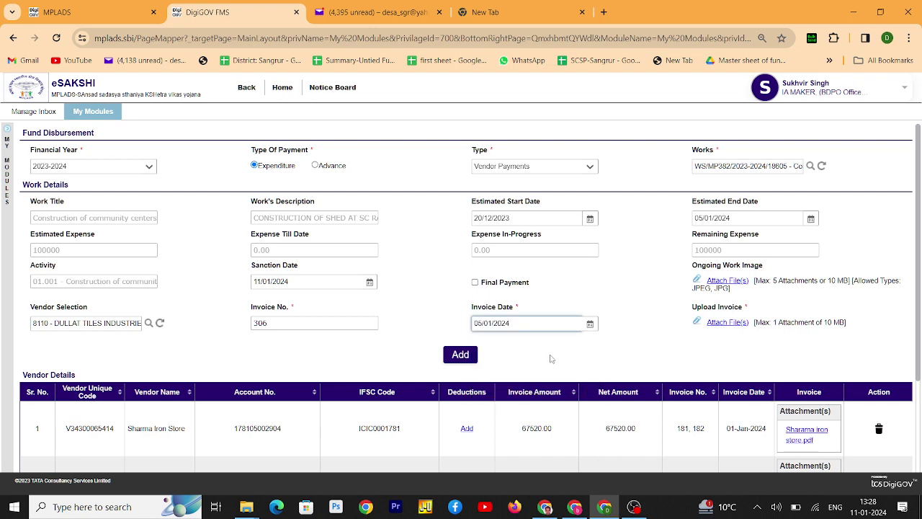
Step: Upload "dullat tiles.pdf" as the invoice and add the tiles vendor entry to Vendor Details
{"action": "left_click", "coordinate": [730, 323]}
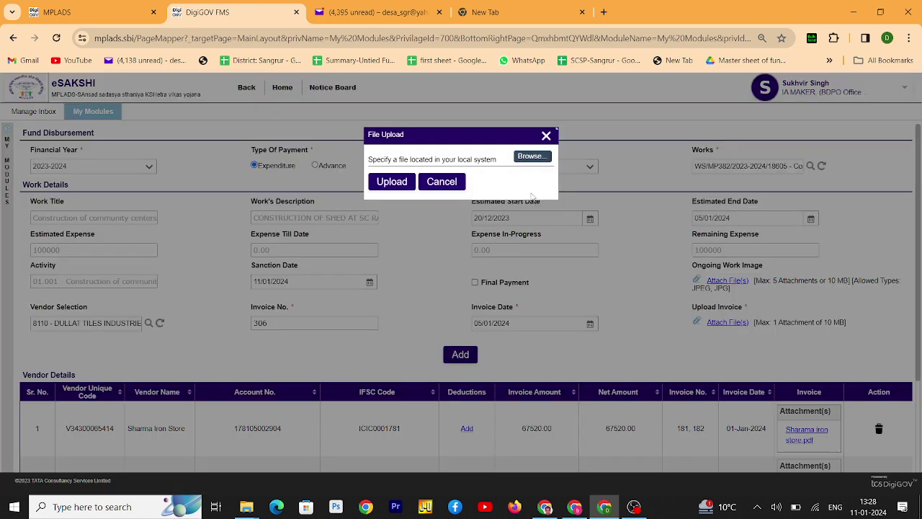
{"action": "left_click", "coordinate": [530, 157]}
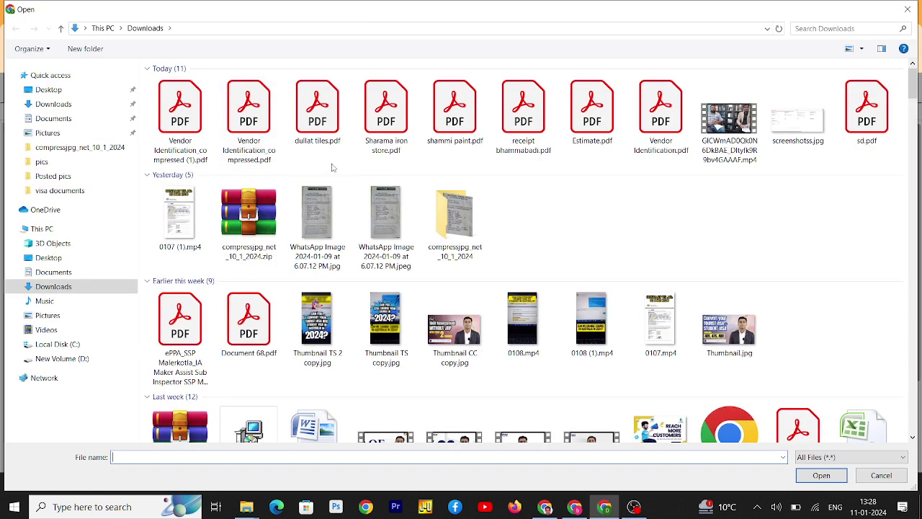
{"action": "left_click", "coordinate": [328, 144]}
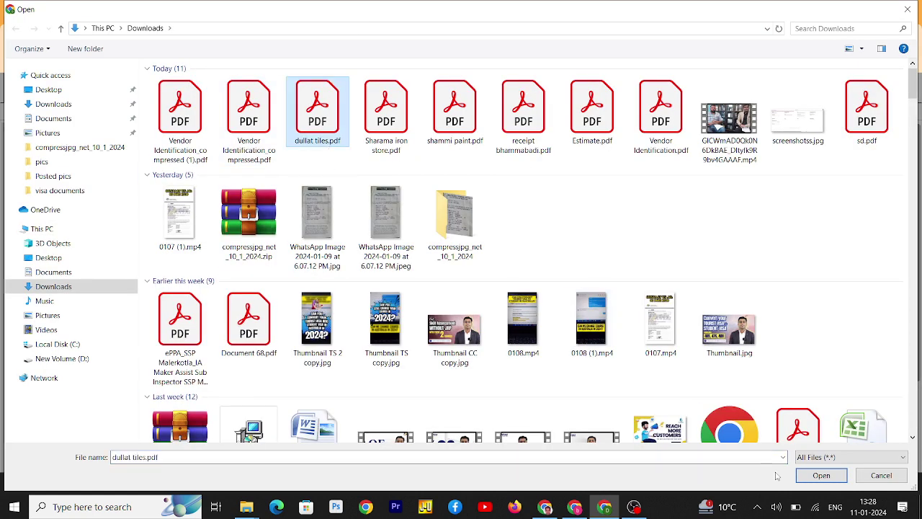
{"action": "left_click", "coordinate": [799, 474]}
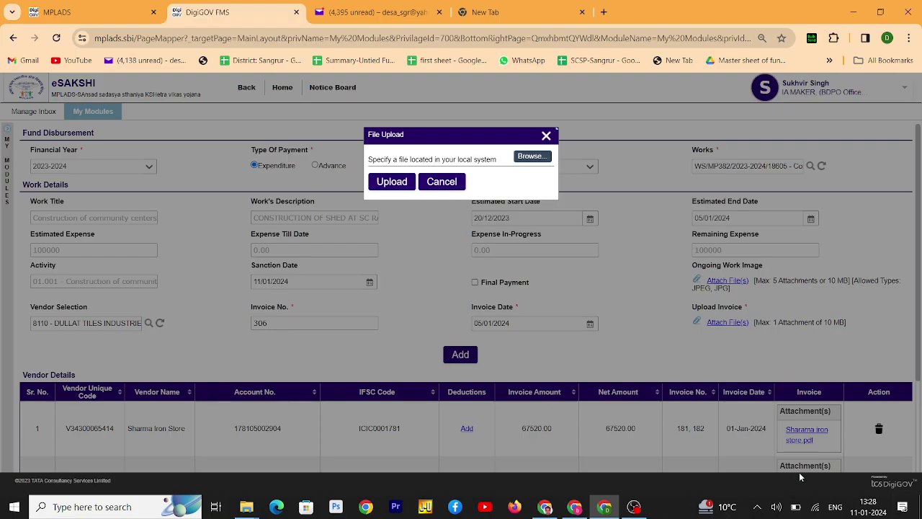
{"action": "left_click", "coordinate": [392, 189]}
{"action": "scroll", "coordinate": [469, 284], "scroll_direction": "down", "scroll_amount": 3}
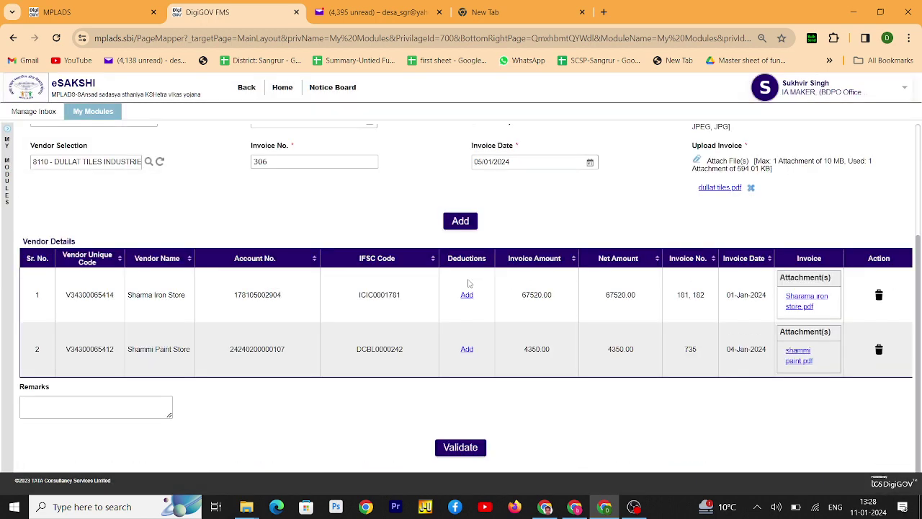
{"action": "left_click", "coordinate": [461, 222]}
Step: Set the tiles vendor's gross amount to 14160 in its deductions and accept without entering any deduction
{"action": "scroll", "coordinate": [464, 242], "scroll_direction": "down", "scroll_amount": 2}
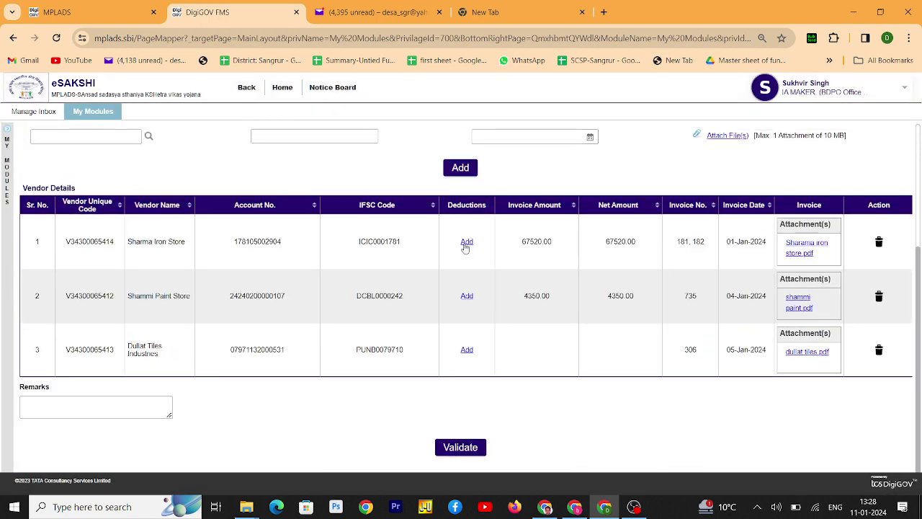
{"action": "left_click", "coordinate": [467, 351]}
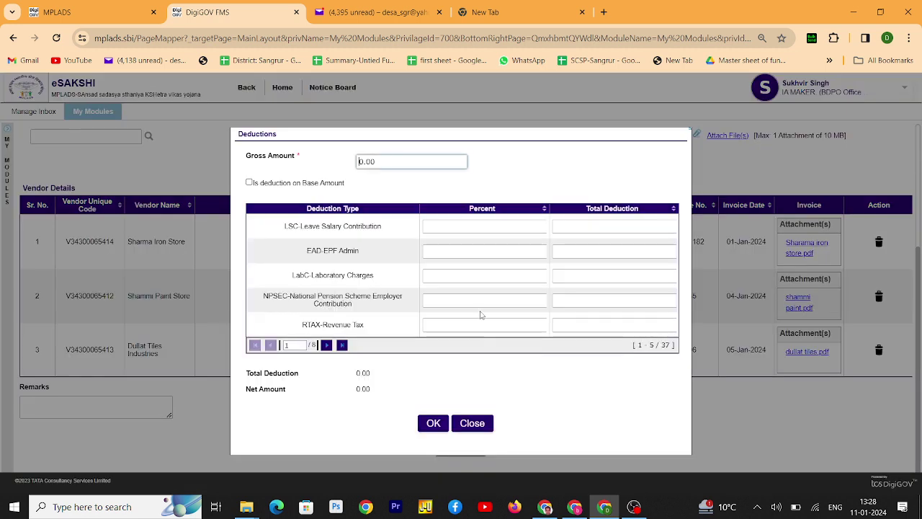
{"action": "left_click_drag", "start_coordinate": [406, 164], "coordinate": [323, 168]}
{"action": "type", "text": "141"}
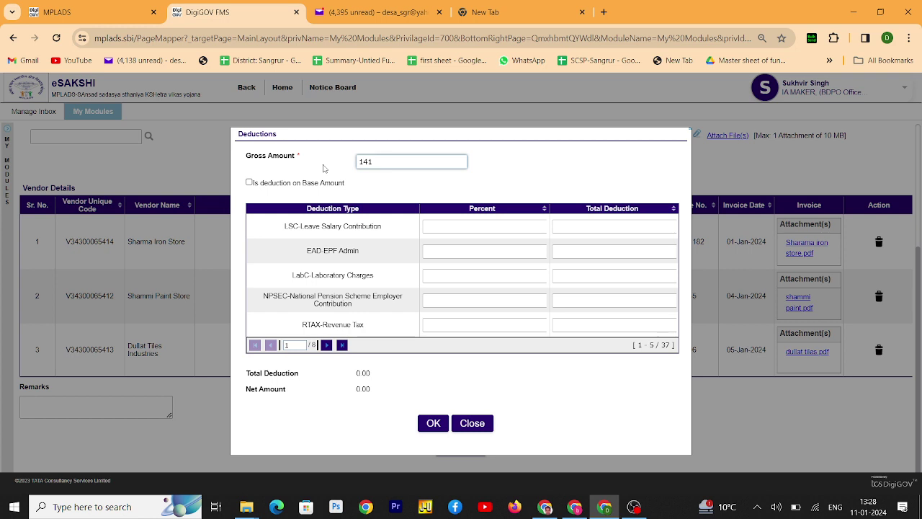
{"action": "type", "text": "60"}
{"action": "key", "text": "Tab"}
{"action": "left_click", "coordinate": [435, 430]}
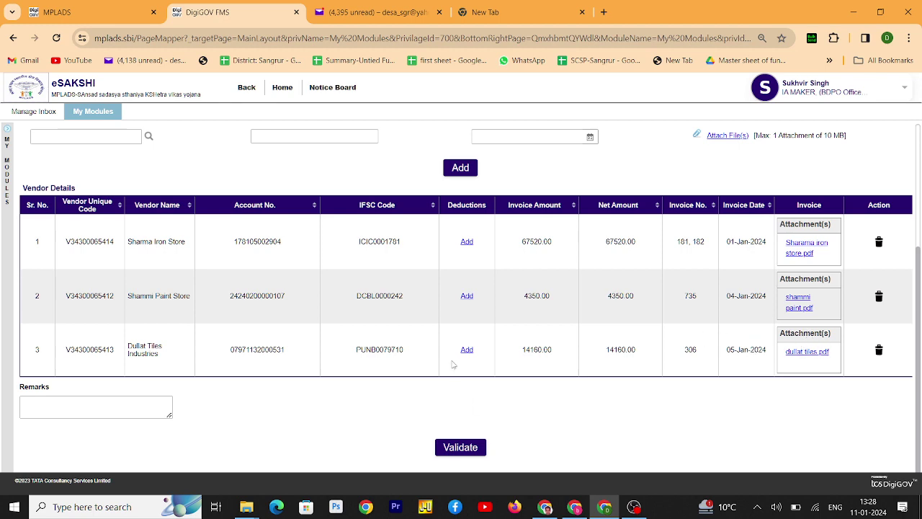
Step: Select the last vendor in the selection list, the individual payee, for the payment
{"action": "scroll", "coordinate": [449, 359], "scroll_direction": "up", "scroll_amount": 3}
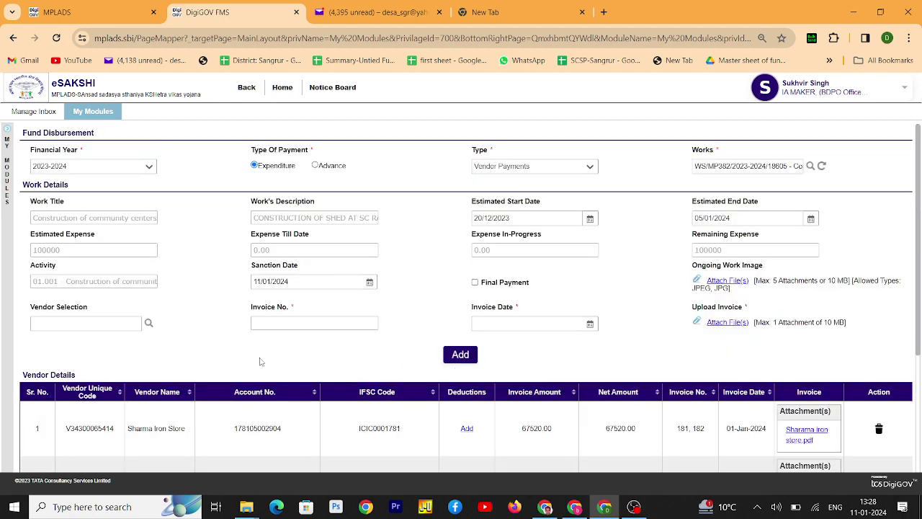
{"action": "left_click", "coordinate": [149, 324]}
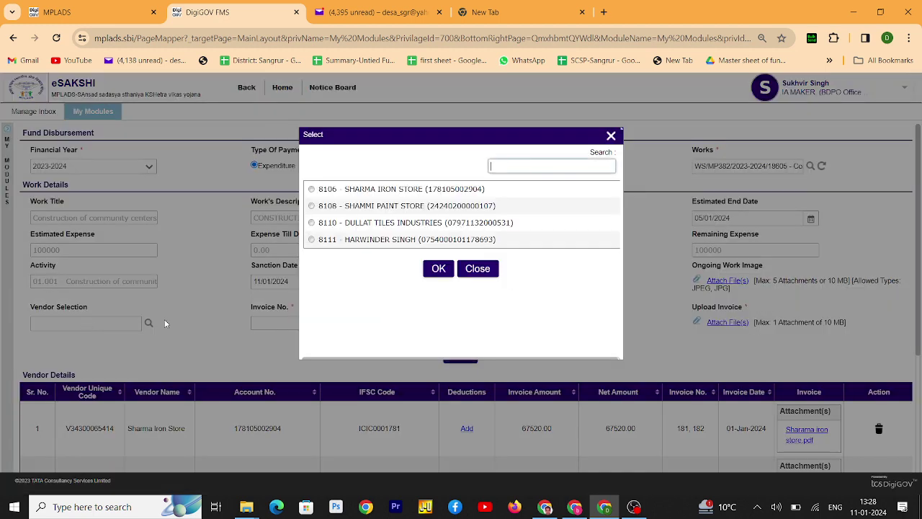
{"action": "left_click", "coordinate": [353, 242]}
{"action": "left_click", "coordinate": [439, 269]}
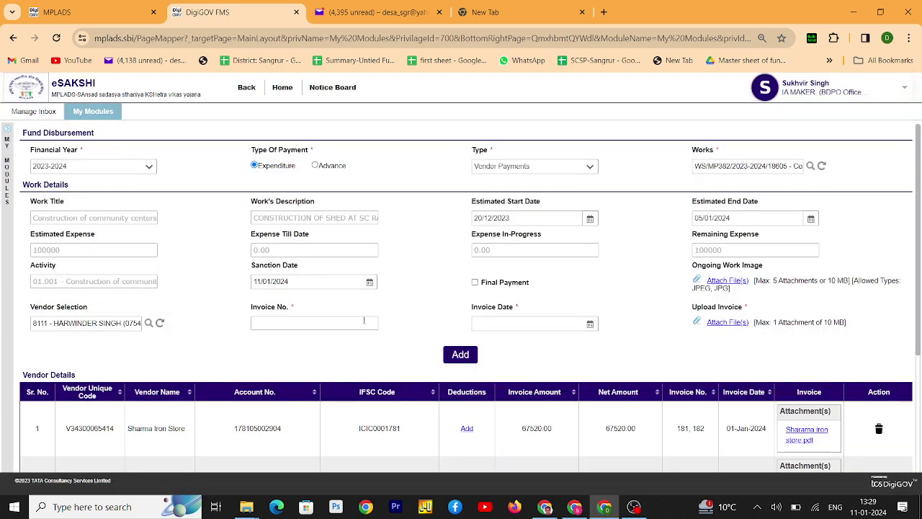
Step: Enter invoice number 01 and set the invoice date to 05/01/2024 for the individual payee
{"action": "left_click", "coordinate": [364, 322]}
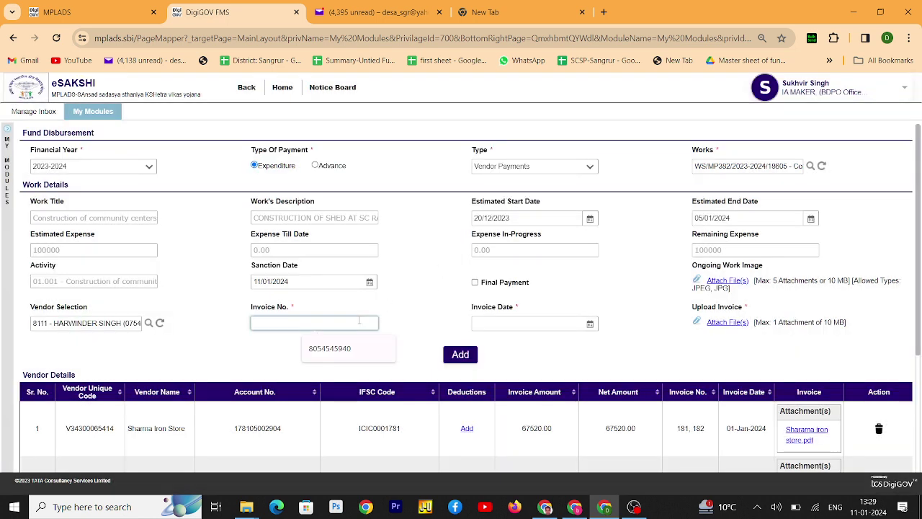
{"action": "type", "text": "01"}
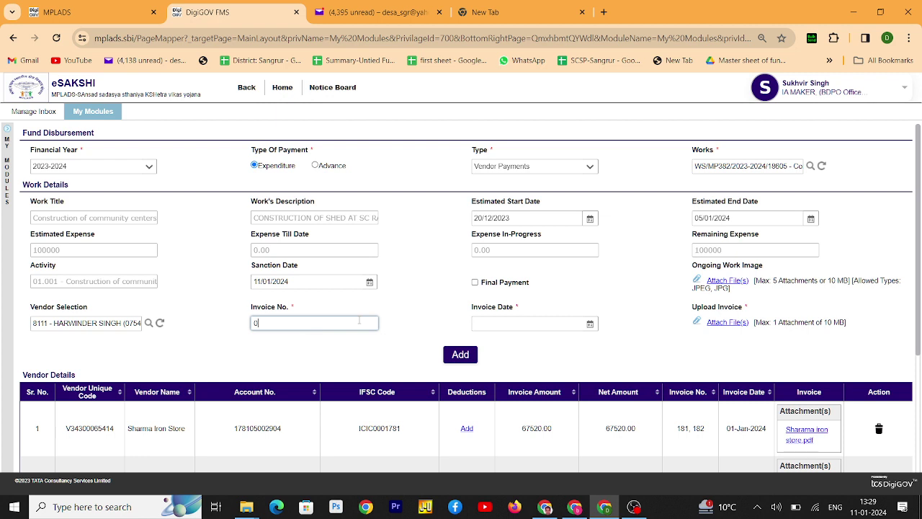
{"action": "left_click", "coordinate": [589, 324]}
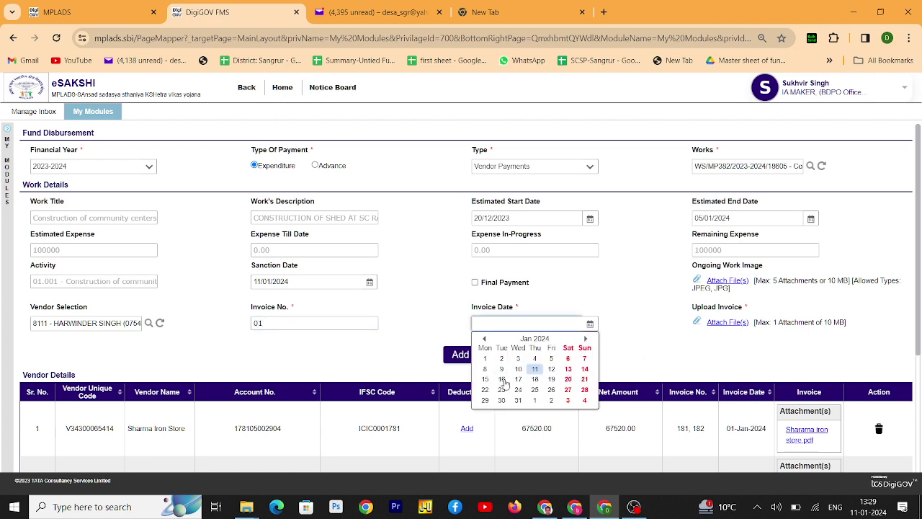
{"action": "left_click", "coordinate": [551, 359]}
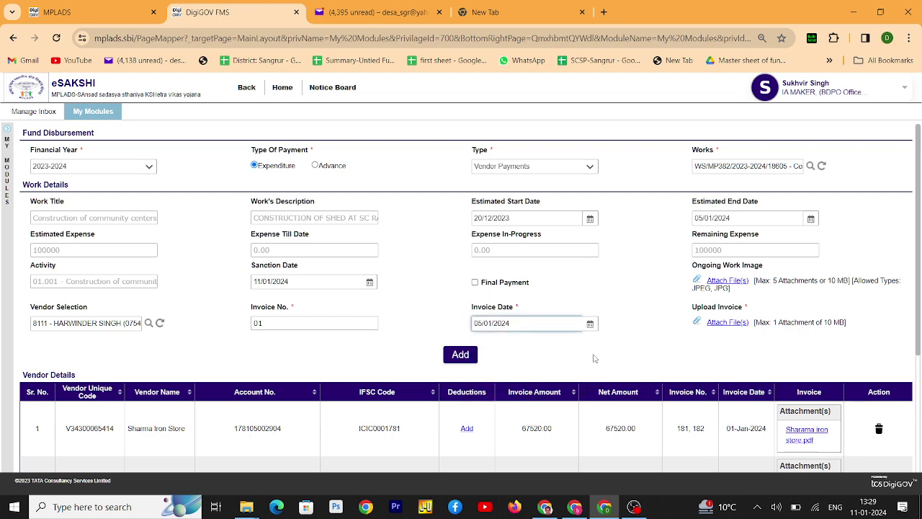
Step: Upload "receipt bhammabadi.pdf" as the invoice for the individual payee
{"action": "left_click", "coordinate": [724, 323]}
{"action": "left_click", "coordinate": [542, 161]}
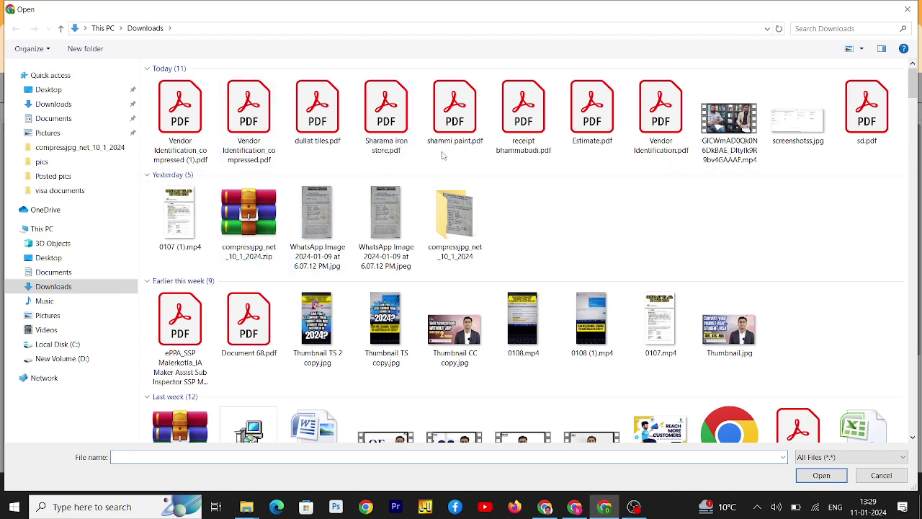
{"action": "left_click", "coordinate": [530, 152]}
{"action": "left_click", "coordinate": [822, 475]}
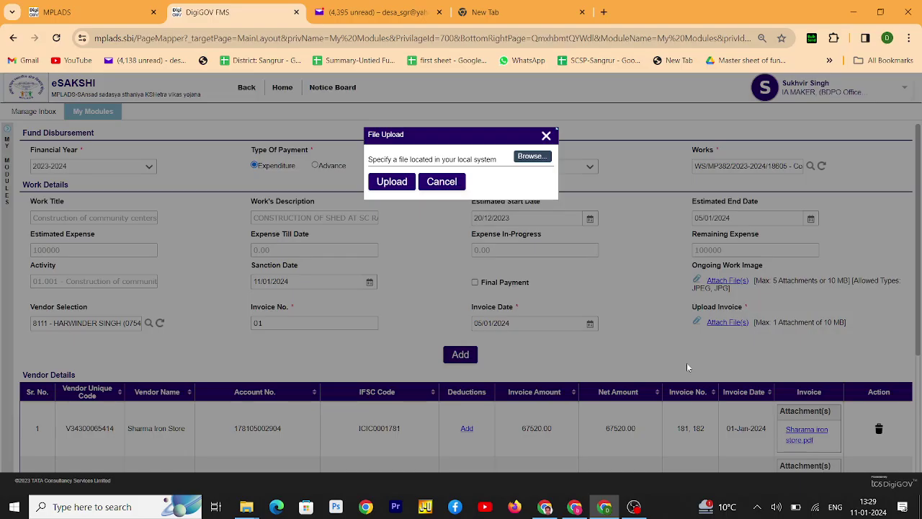
{"action": "left_click", "coordinate": [393, 186]}
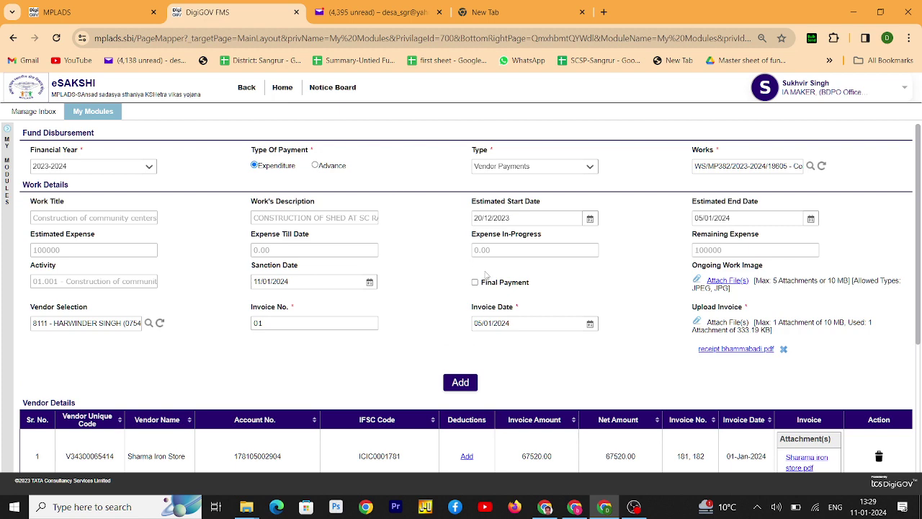
Step: Add the individual payee to the vendor details and set its gross amount to 13970 without entering any deduction
{"action": "scroll", "coordinate": [488, 276], "scroll_direction": "down", "scroll_amount": 3}
{"action": "left_click", "coordinate": [458, 176]}
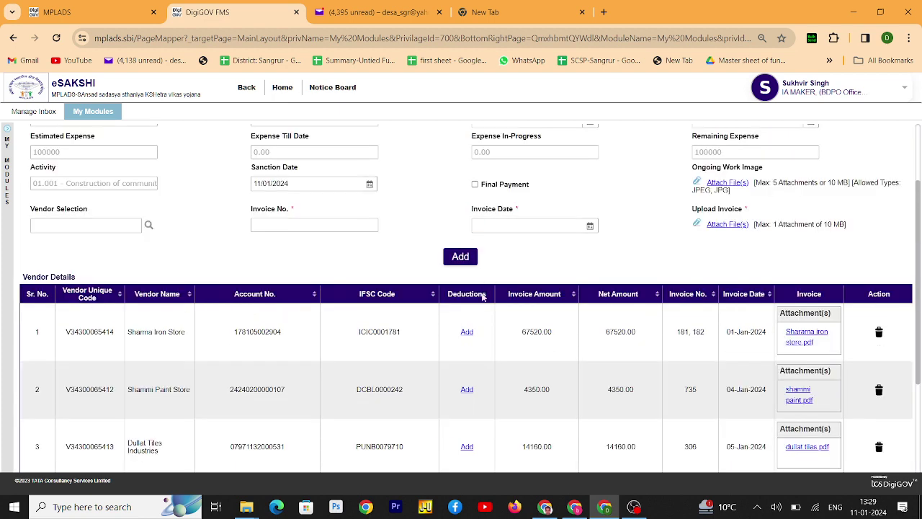
{"action": "scroll", "coordinate": [469, 396], "scroll_direction": "down", "scroll_amount": 2}
{"action": "left_click", "coordinate": [466, 346]}
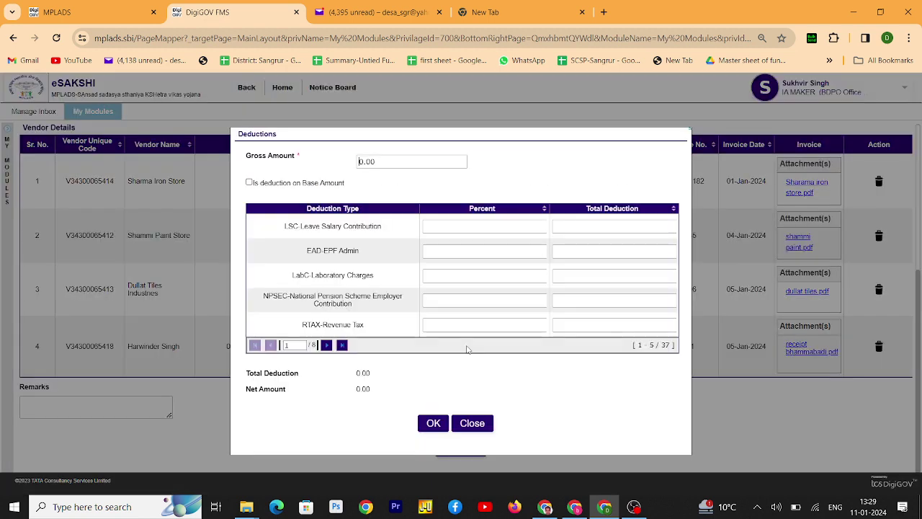
{"action": "left_click_drag", "start_coordinate": [380, 161], "coordinate": [341, 171]}
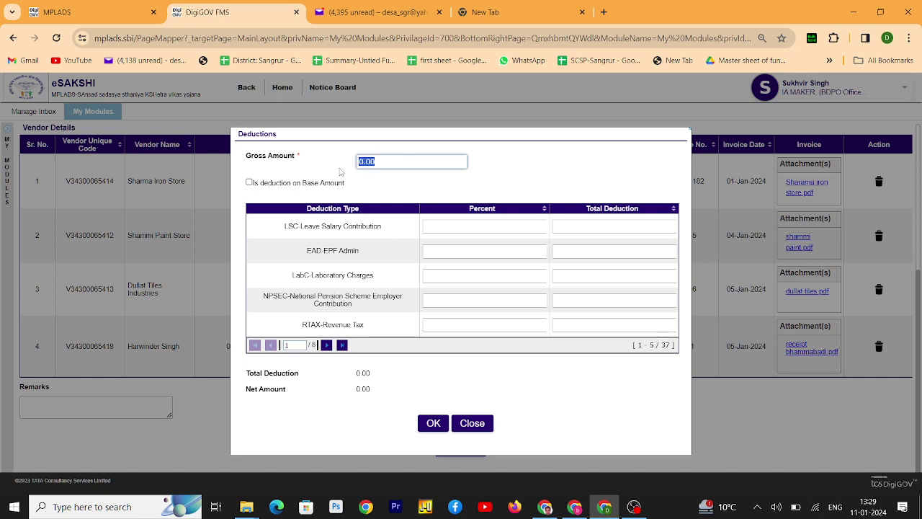
{"action": "type", "text": "1397"}
{"action": "left_click", "coordinate": [433, 423]}
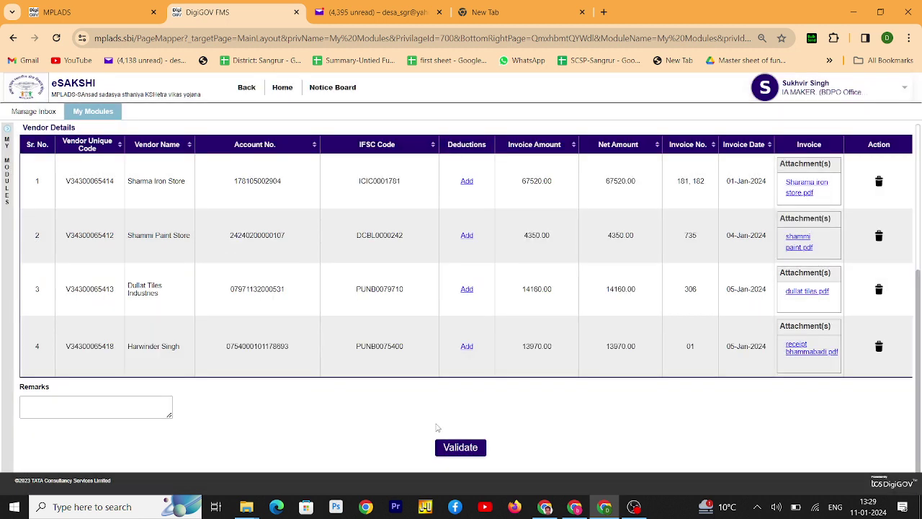
Step: Validate the fund disbursement with its four vendors and submit it to the checker, confirming that the funds are to be disbursed
{"action": "scroll", "coordinate": [361, 352], "scroll_direction": "up", "scroll_amount": 3}
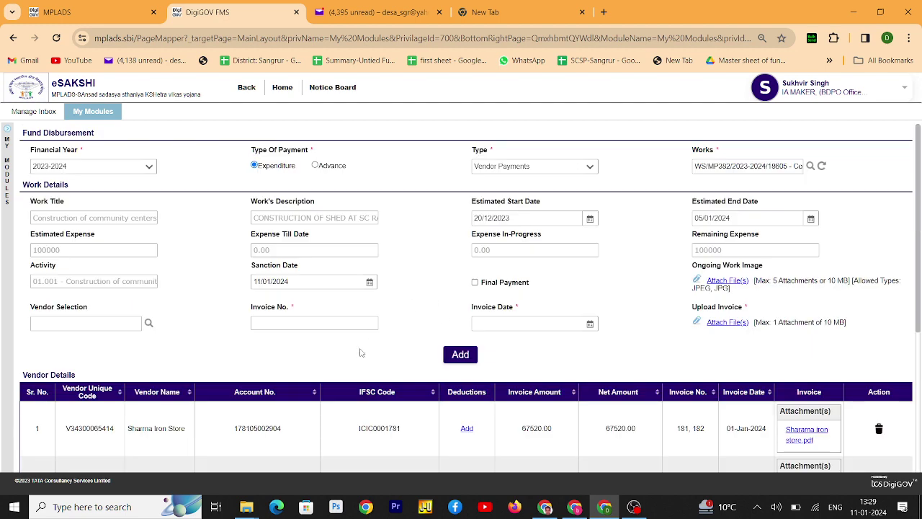
{"action": "scroll", "coordinate": [606, 321], "scroll_direction": "down", "scroll_amount": 3}
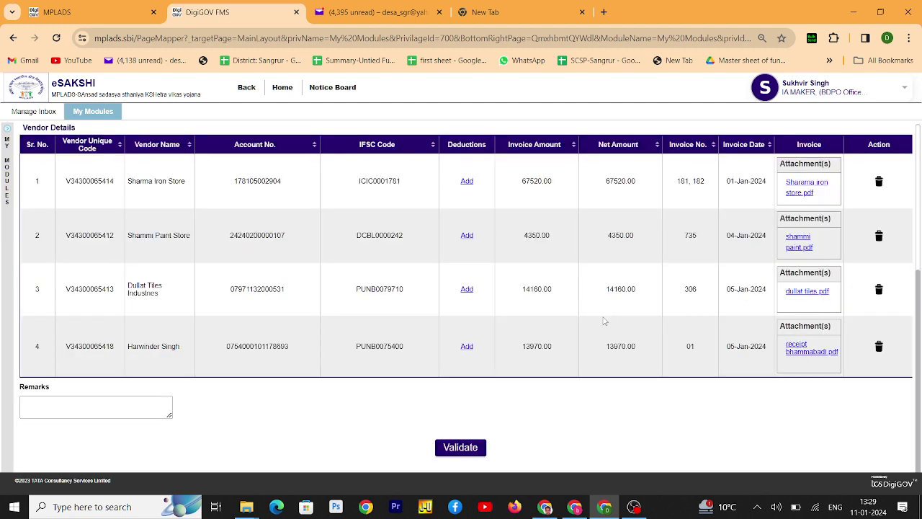
{"action": "left_click", "coordinate": [453, 452]}
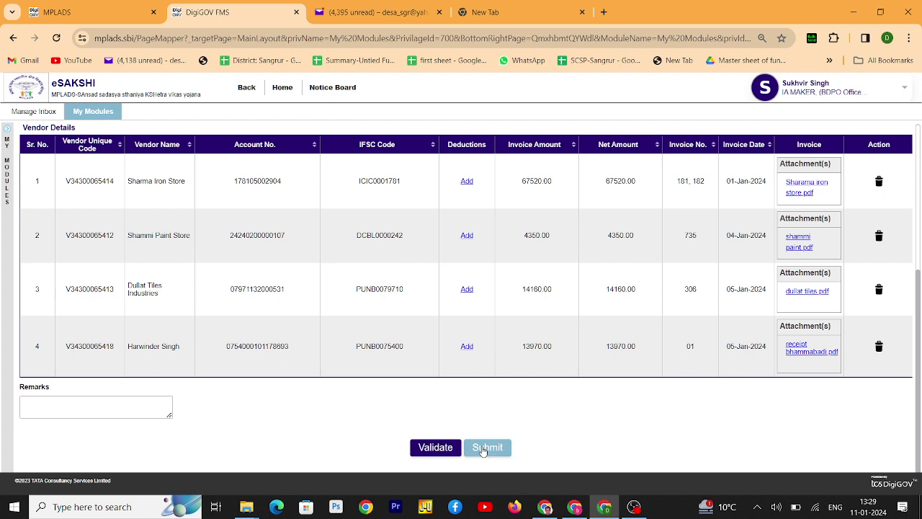
{"action": "left_click", "coordinate": [483, 451]}
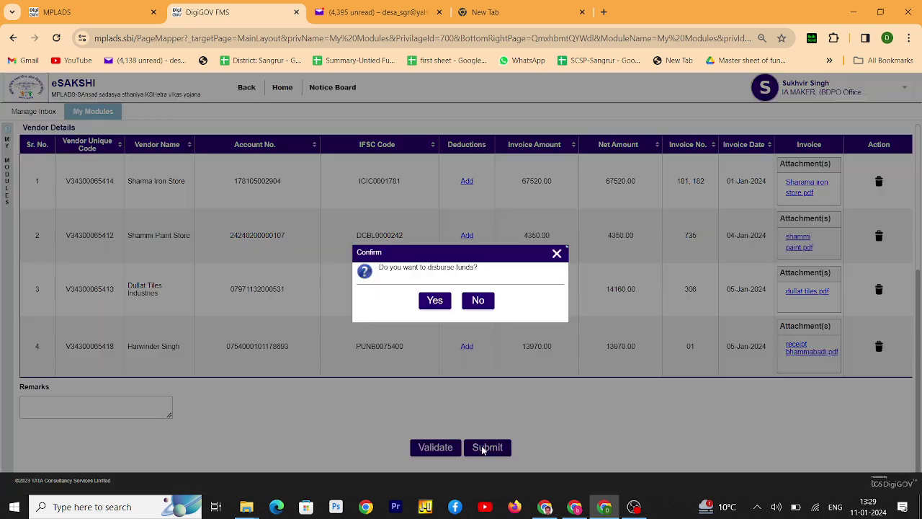
{"action": "left_click", "coordinate": [435, 302]}
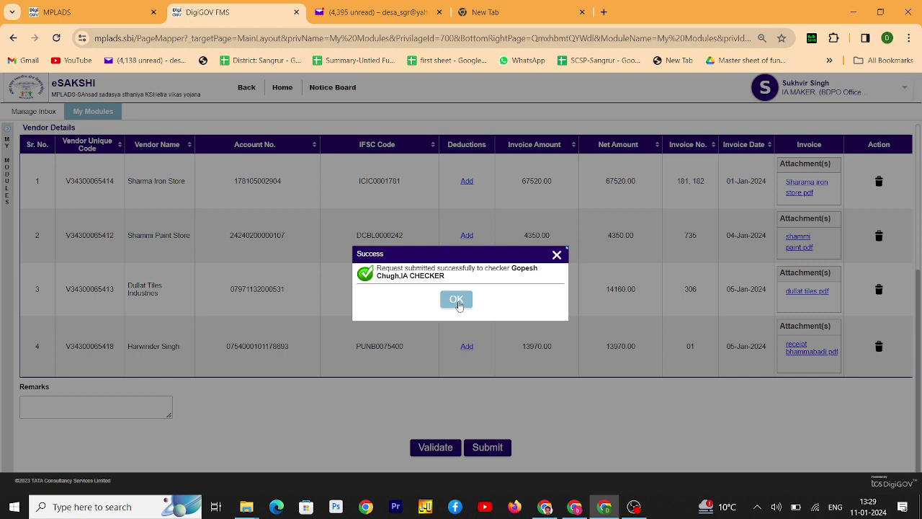
{"action": "left_click", "coordinate": [457, 300]}
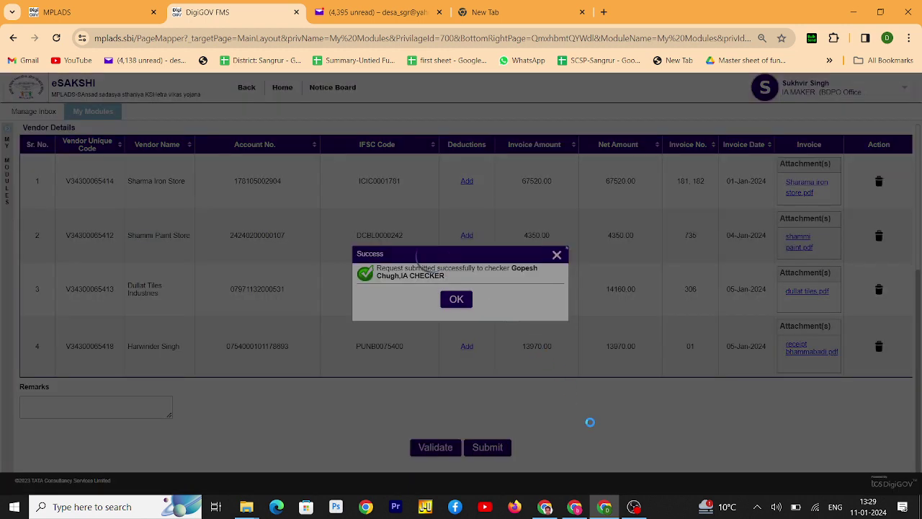